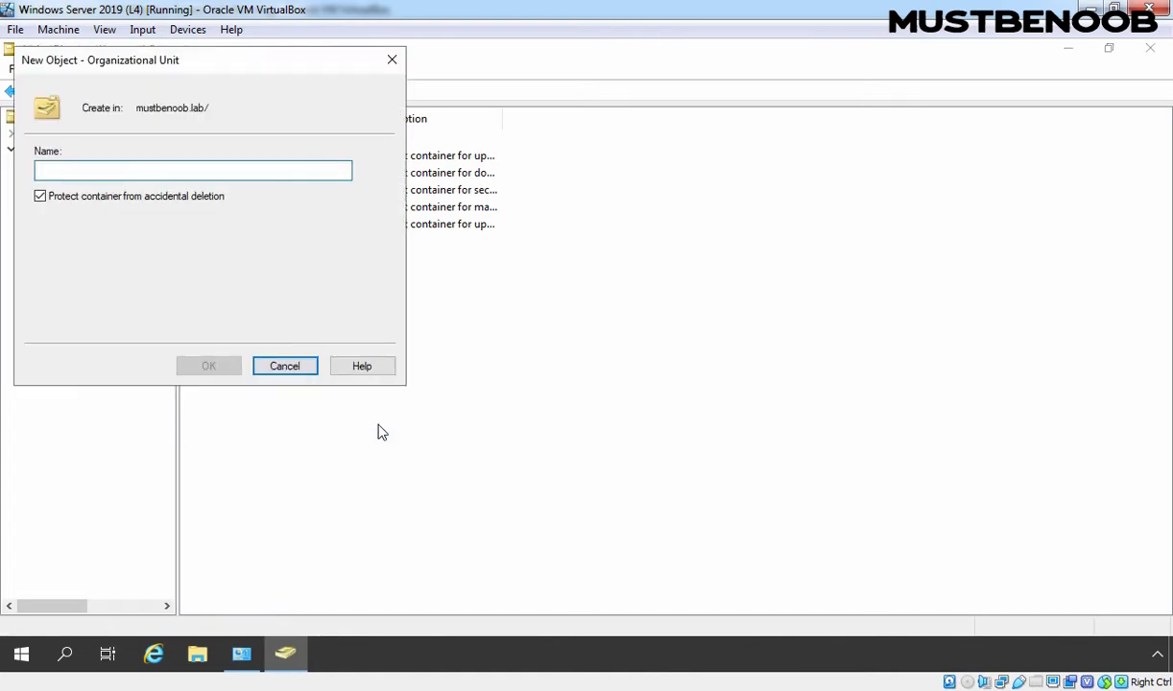
Step: Name the new organizational unit in mustbenoob.lab WorkStations, keeping accidental-deletion protection on, and create it
{"action": "type", "text": "Wor"}
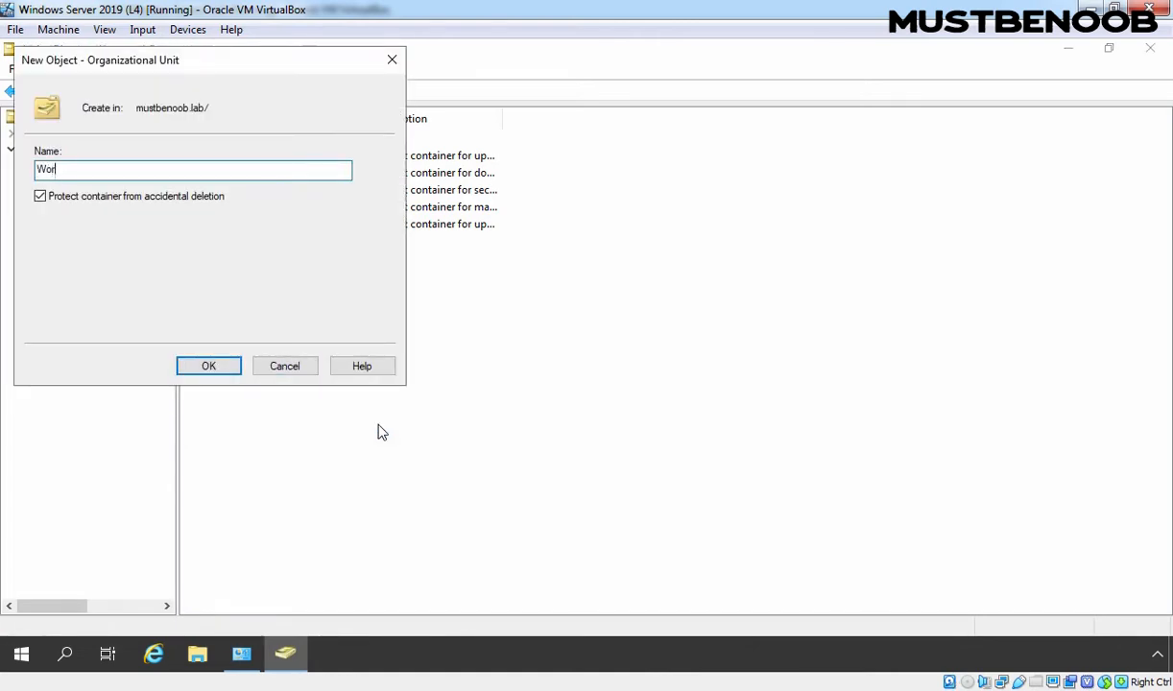
{"action": "type", "text": "kStations"}
{"action": "left_click", "coordinate": [207, 370]}
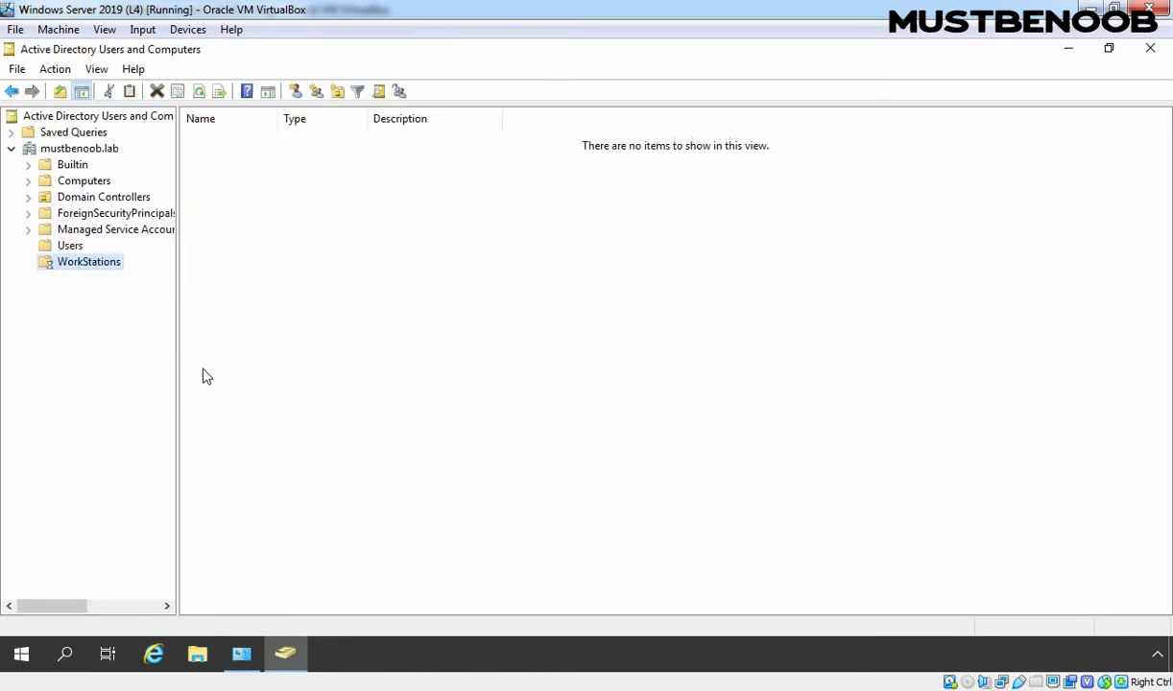
Step: Move the WINDOWS10PC computer account from the Computers container into the WorkStations organizational unit, and display that unit's contents
{"action": "left_click", "coordinate": [83, 182]}
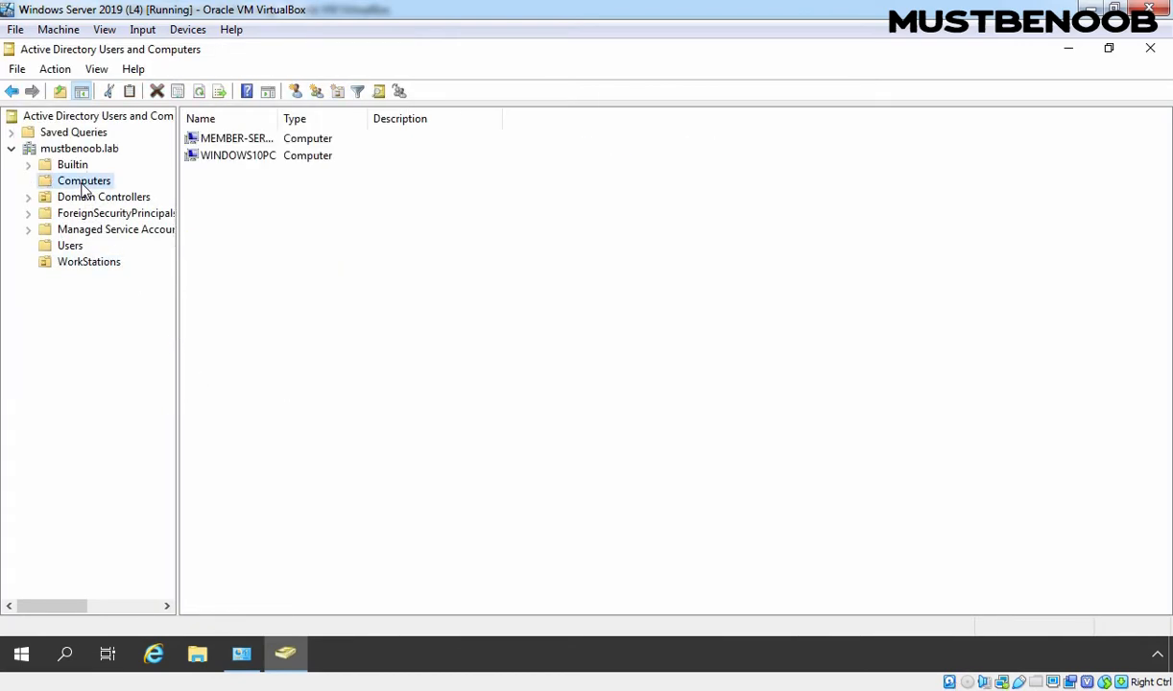
{"action": "double_click", "coordinate": [278, 118]}
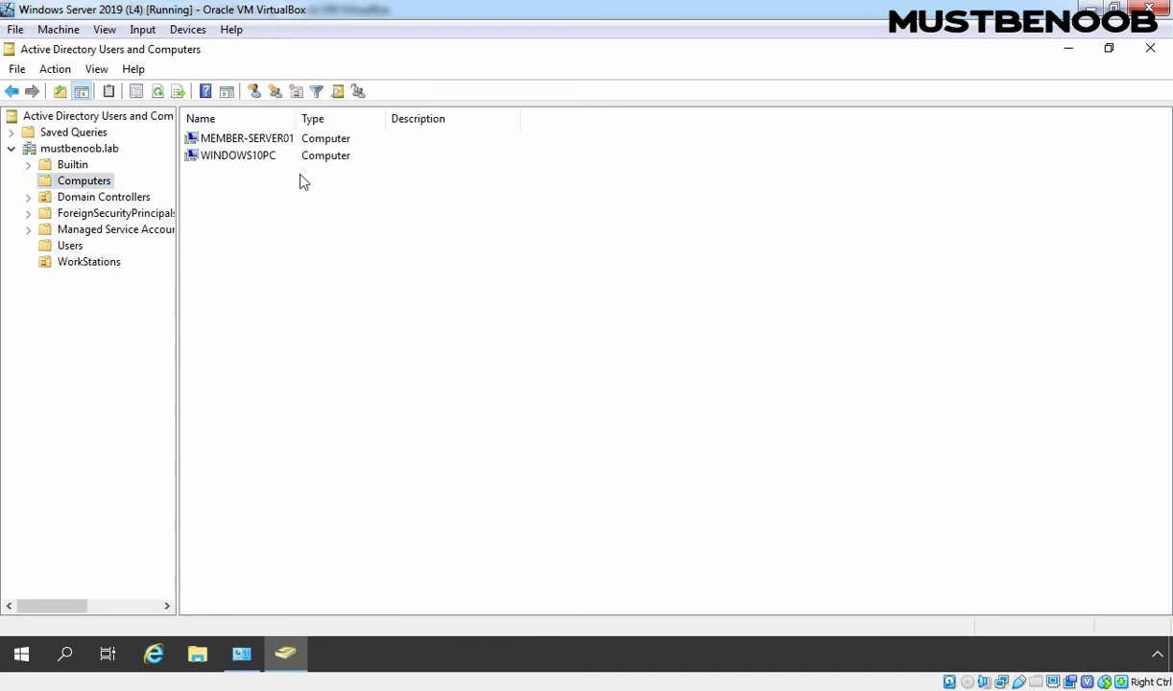
{"action": "left_click", "coordinate": [231, 159]}
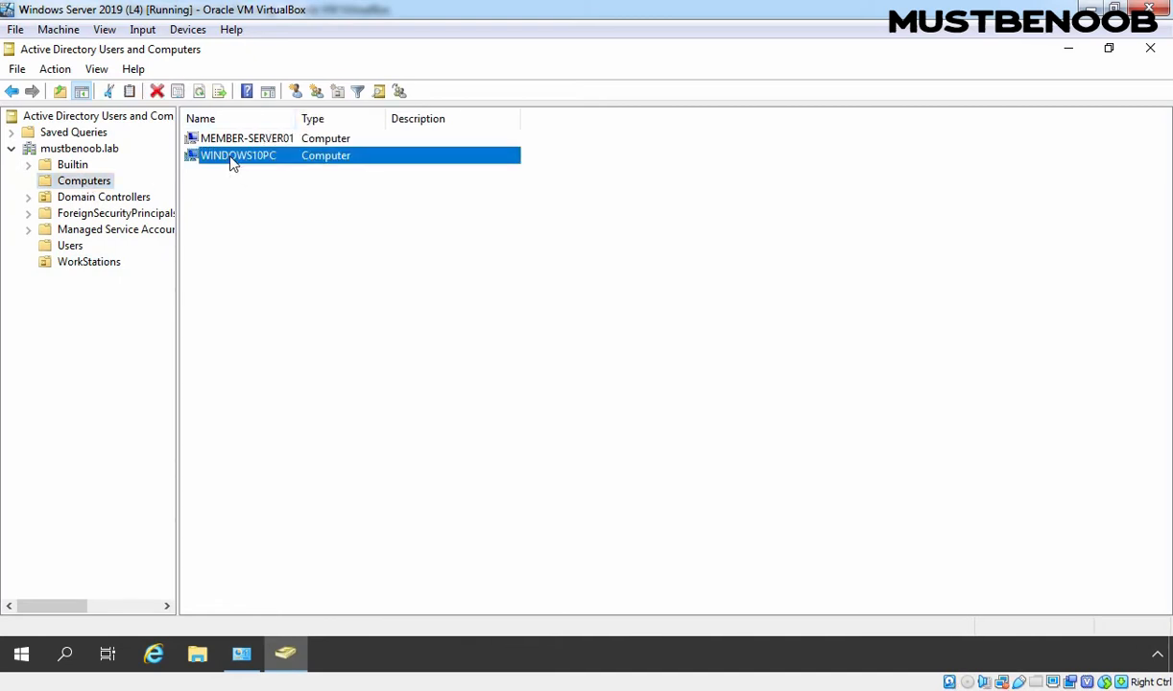
{"action": "right_click", "coordinate": [232, 163]}
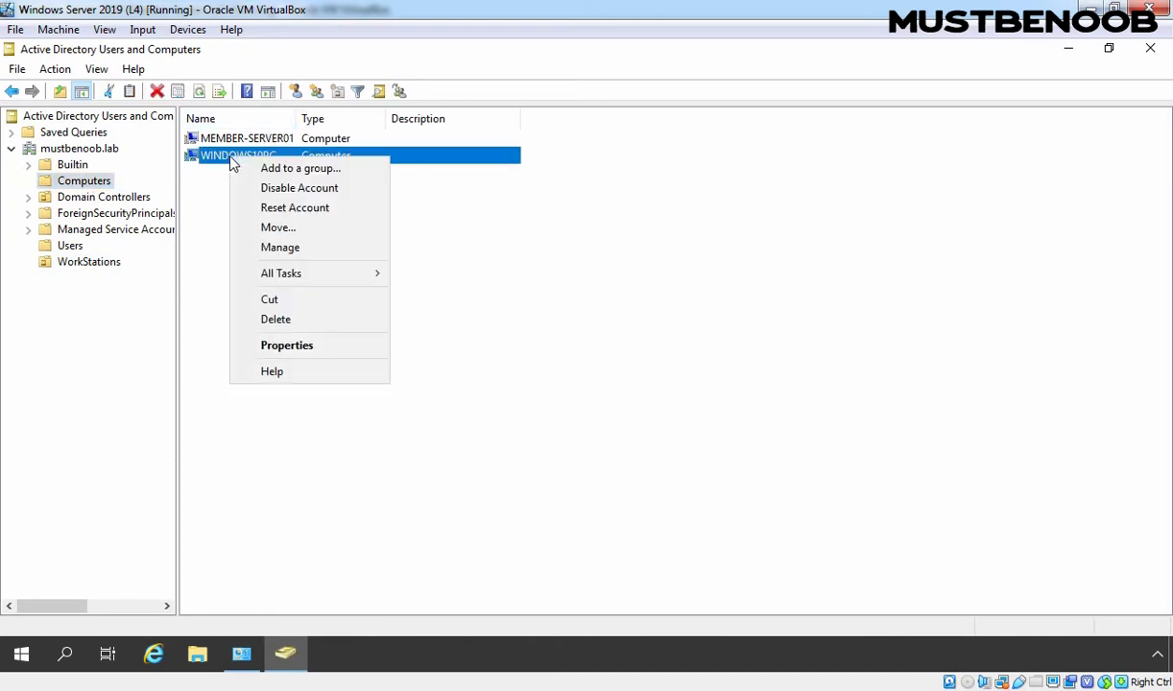
{"action": "left_click", "coordinate": [274, 228]}
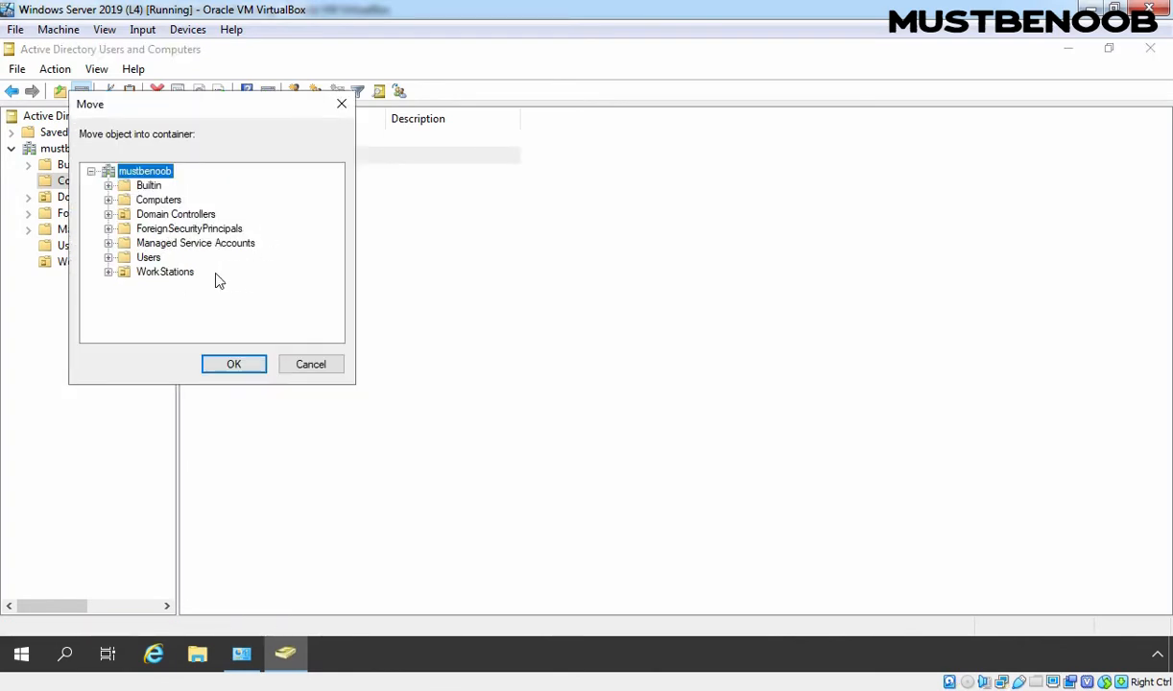
{"action": "left_click", "coordinate": [169, 273]}
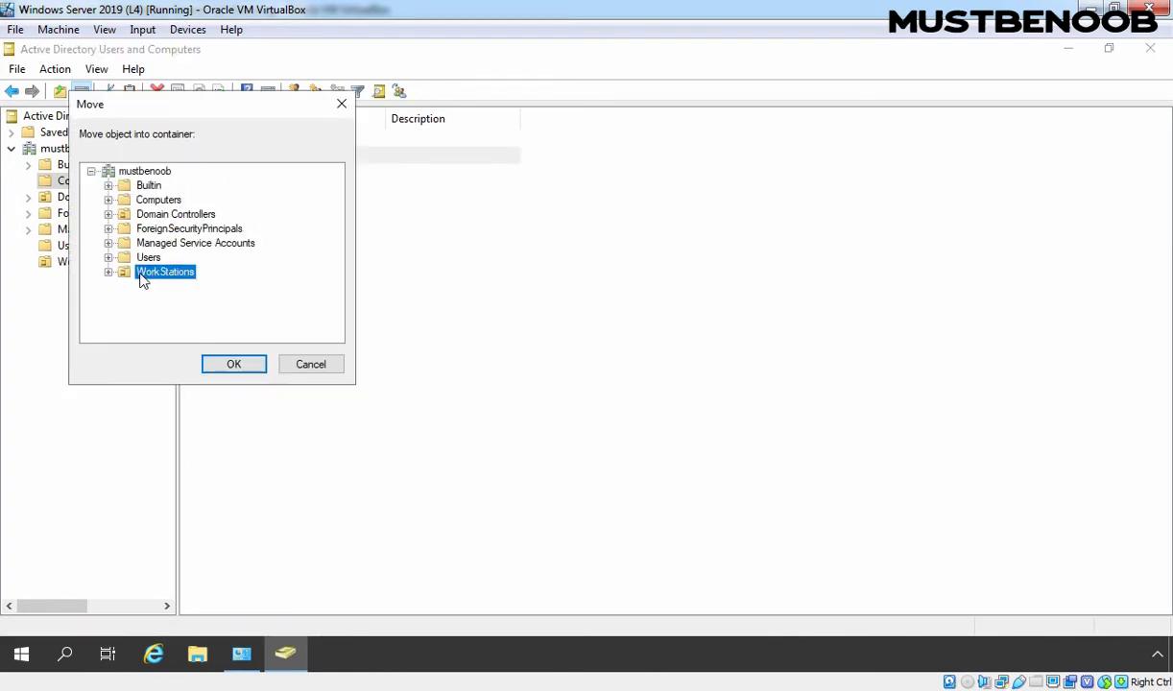
{"action": "left_click", "coordinate": [235, 367]}
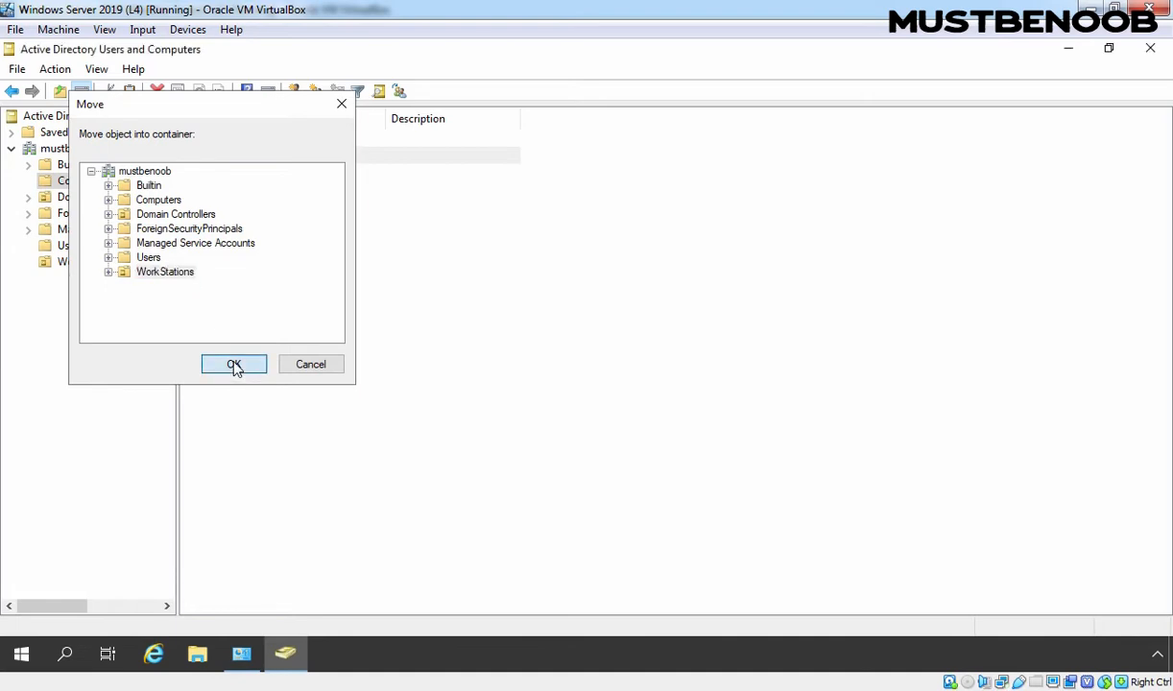
{"action": "left_click", "coordinate": [87, 263]}
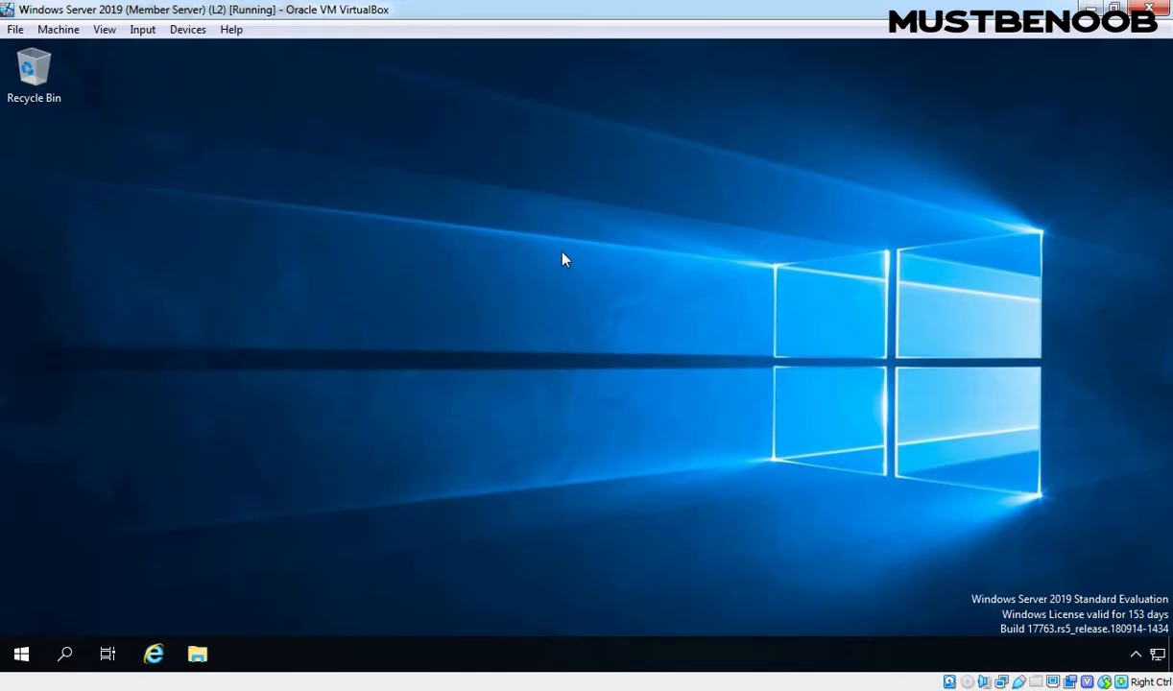
Step: On the member server virtual machine, open Windows Server Update Services from the Windows administrative tools
{"action": "left_click", "coordinate": [21, 653]}
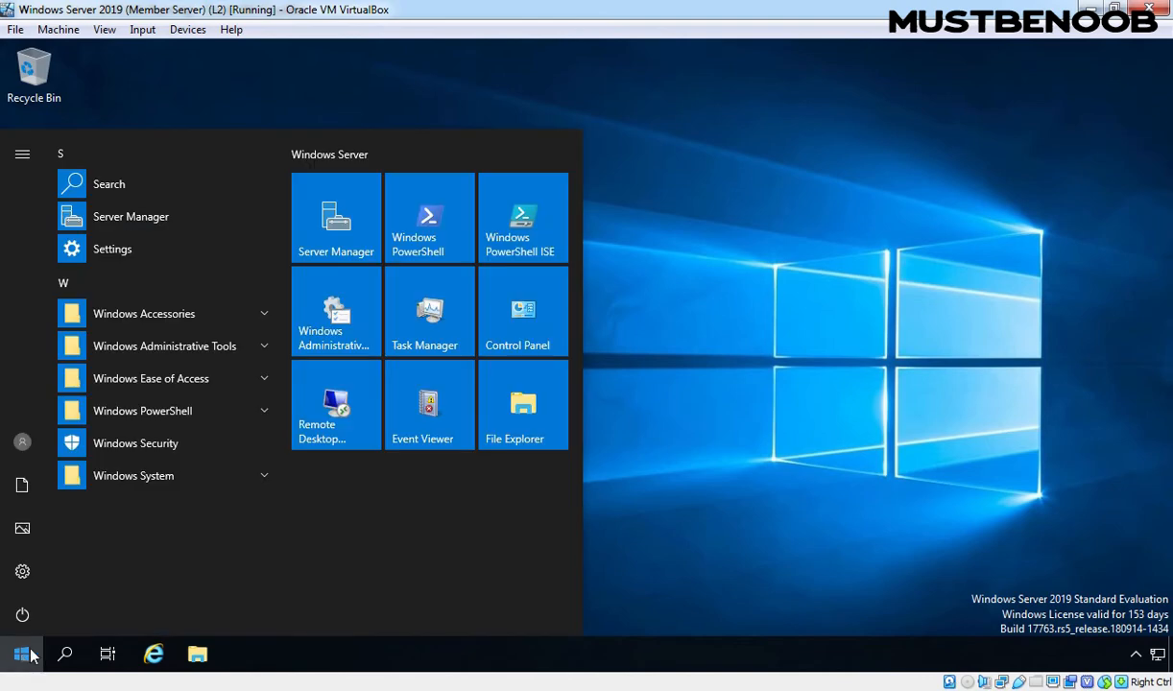
{"action": "left_click", "coordinate": [341, 324]}
{"action": "scroll", "coordinate": [327, 321], "scroll_direction": "down", "scroll_amount": 2}
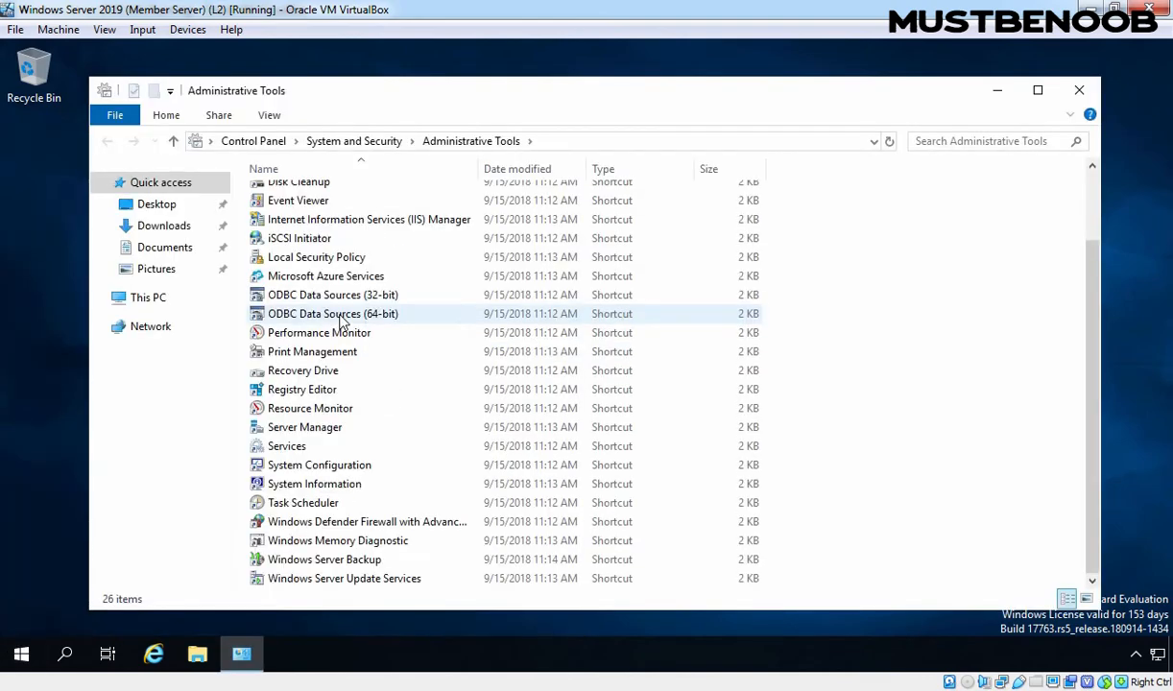
{"action": "left_click", "coordinate": [310, 580]}
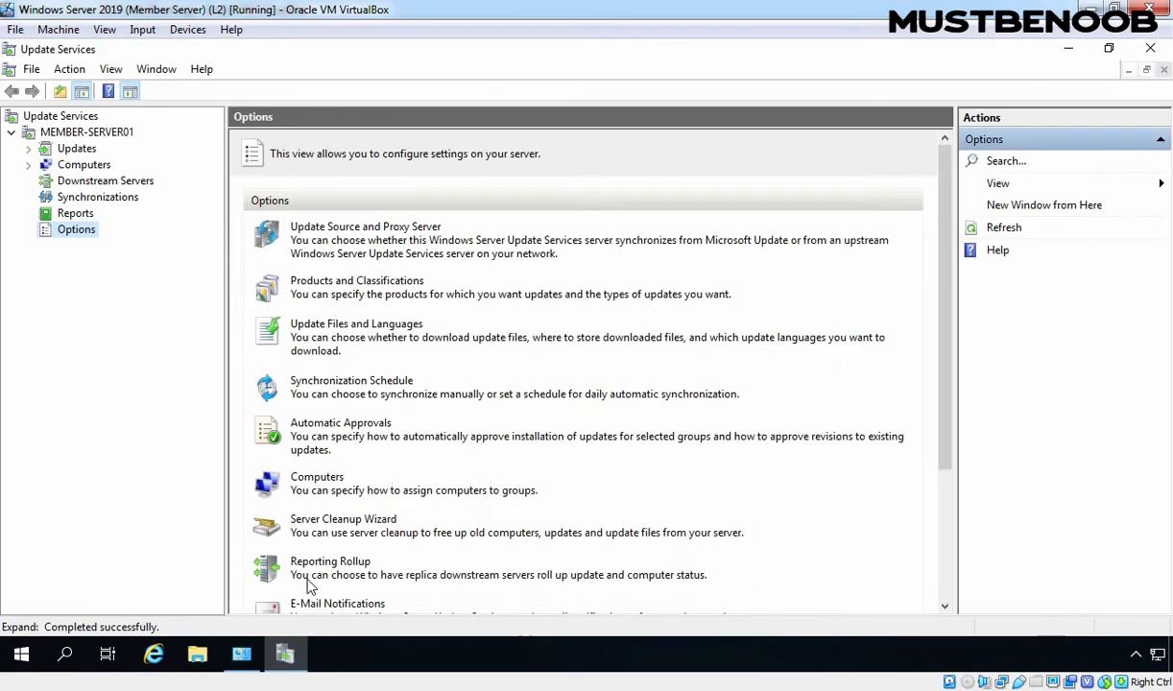
Step: Add a computer group named Workstations under All Computers in Update Services, and display the new group
{"action": "left_click", "coordinate": [85, 165]}
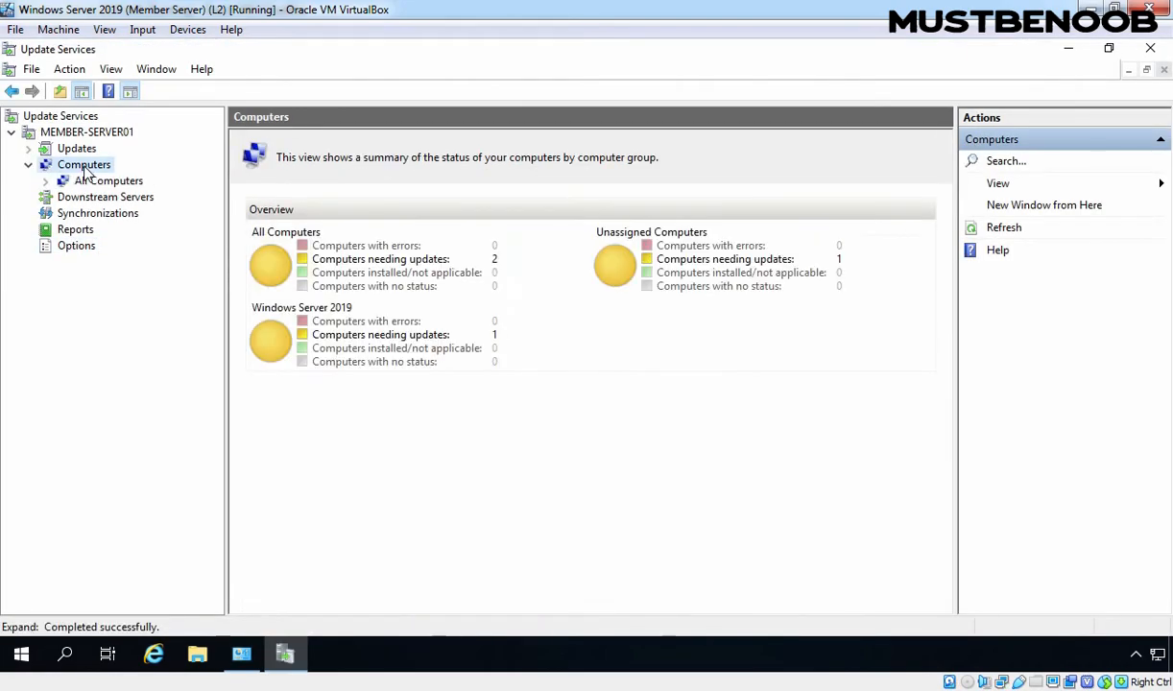
{"action": "left_click", "coordinate": [93, 184]}
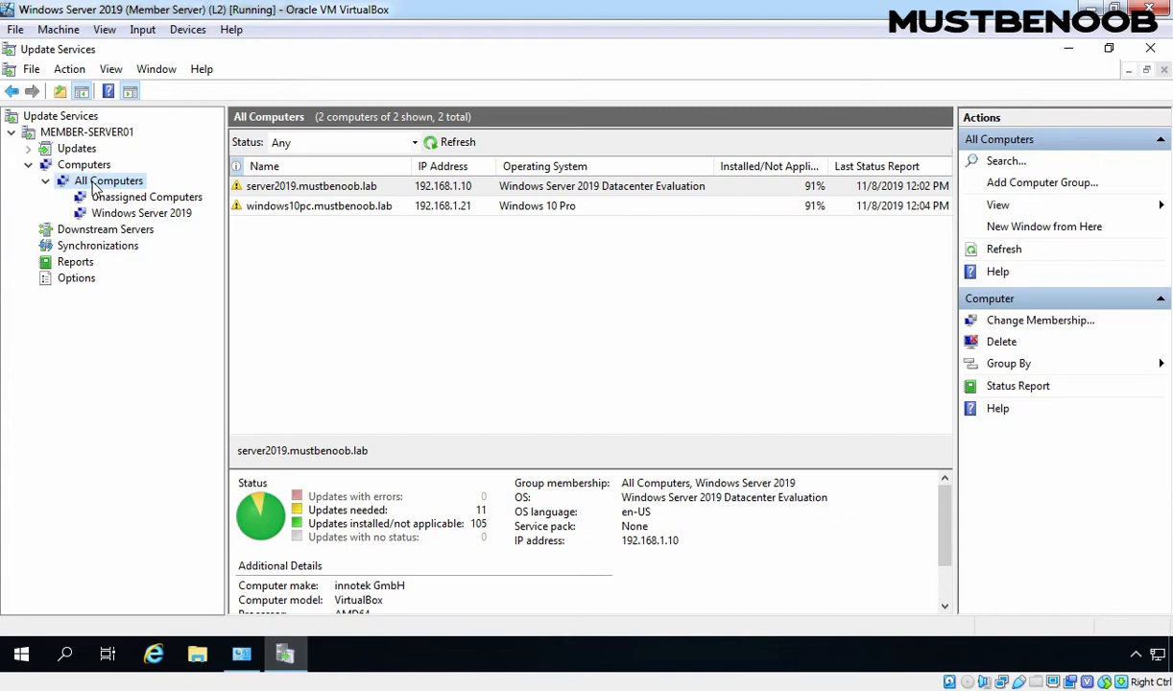
{"action": "right_click", "coordinate": [97, 187]}
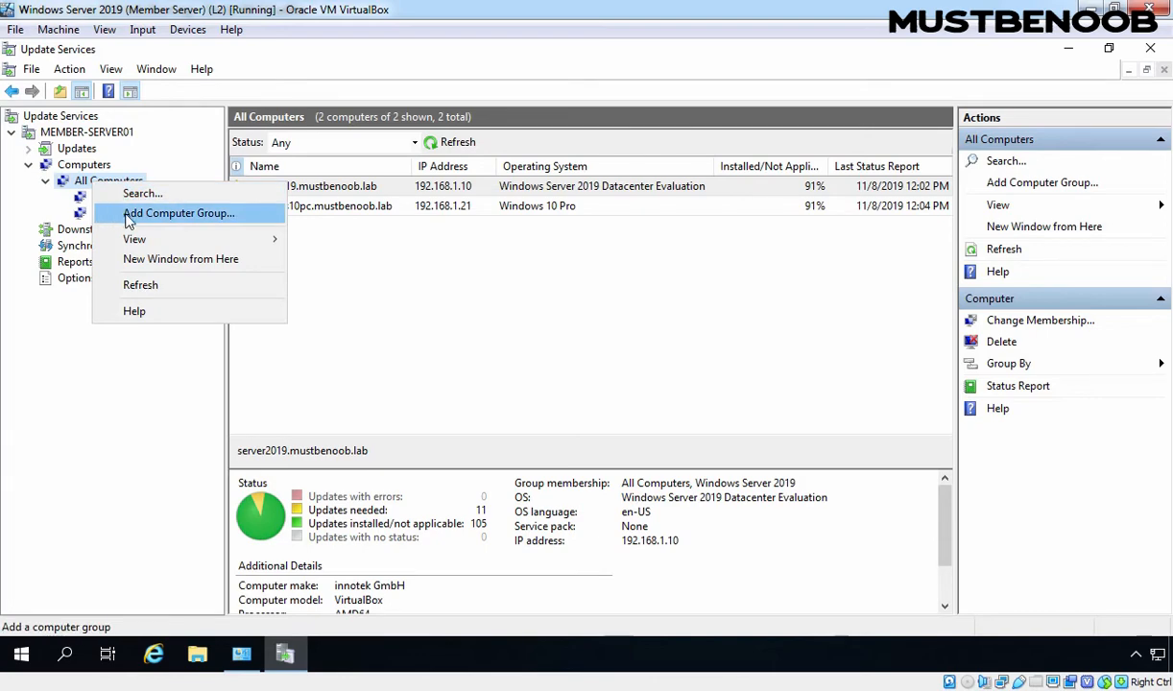
{"action": "left_click", "coordinate": [227, 214]}
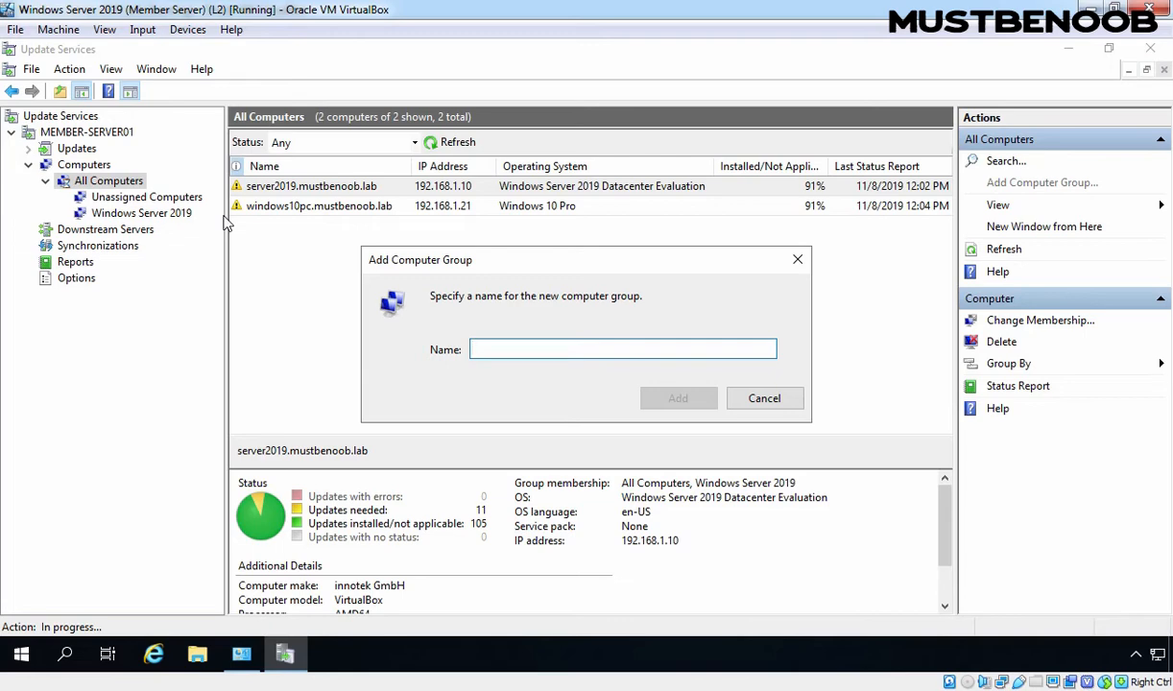
{"action": "type", "text": "Workstations"}
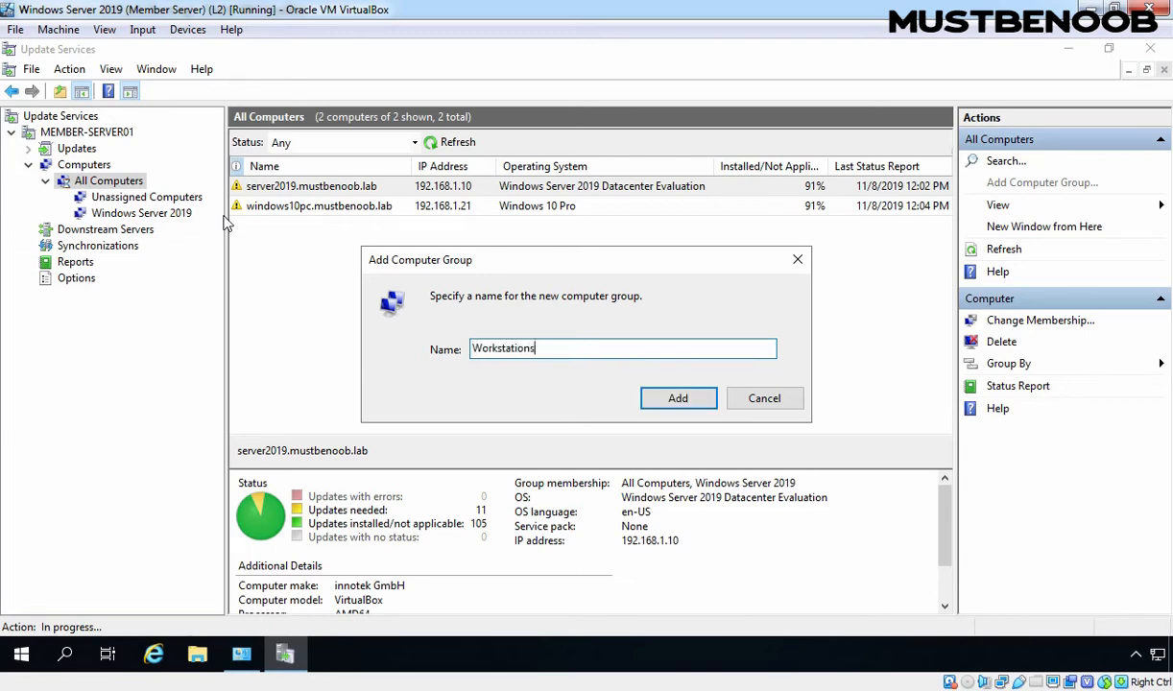
{"action": "left_click", "coordinate": [673, 402]}
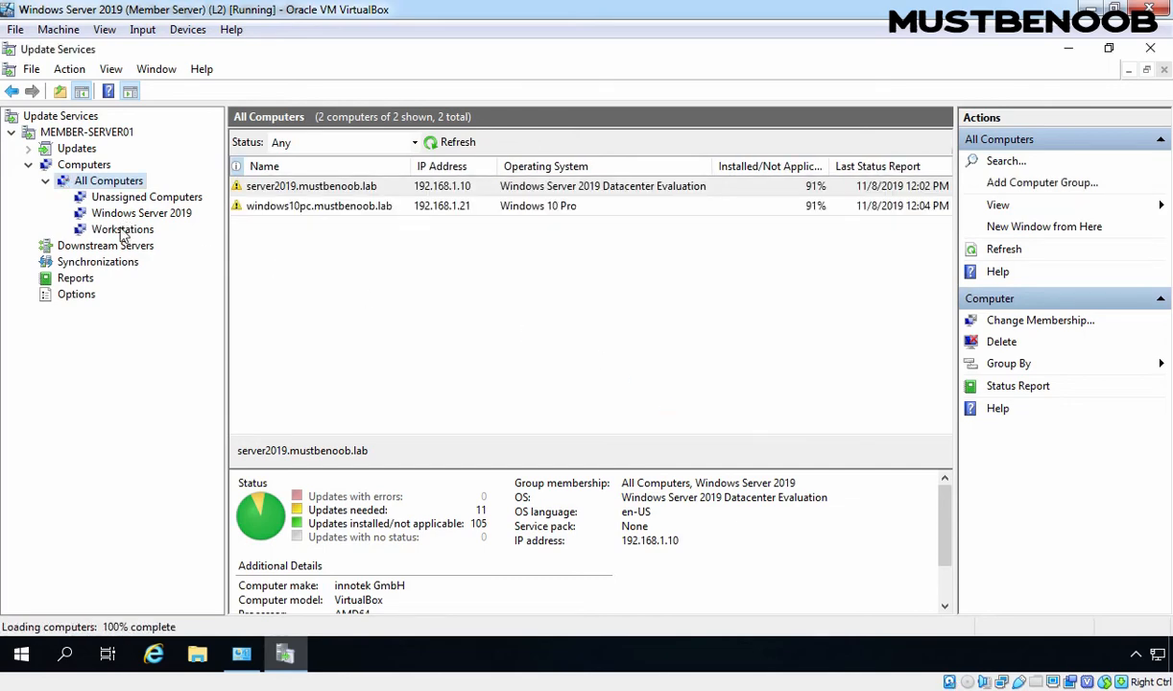
{"action": "left_click", "coordinate": [122, 230]}
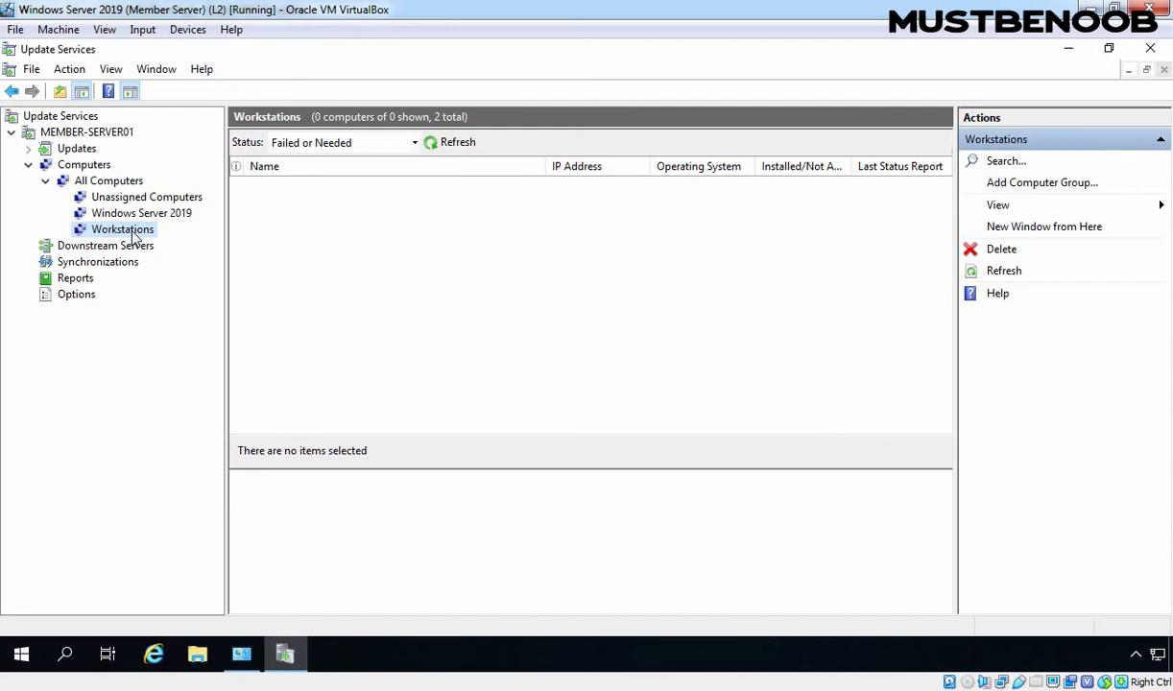
Step: Set the Update Services computer assignment option to use Group Policy or registry settings on computers
{"action": "left_click", "coordinate": [78, 297]}
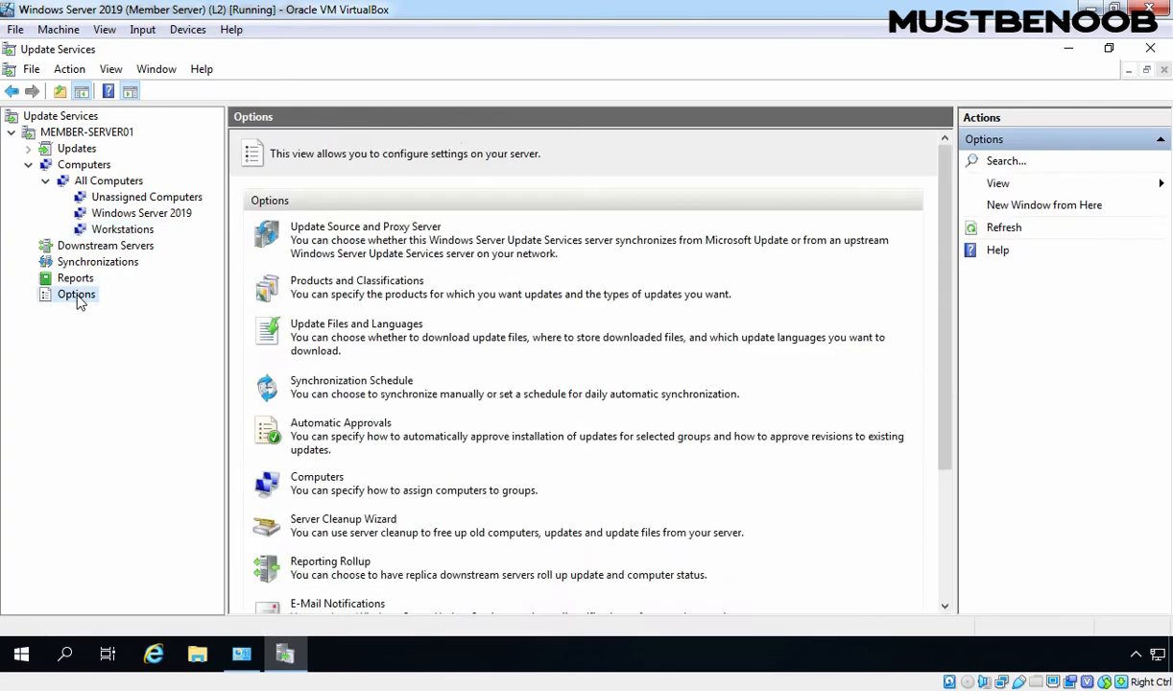
{"action": "left_click", "coordinate": [316, 478]}
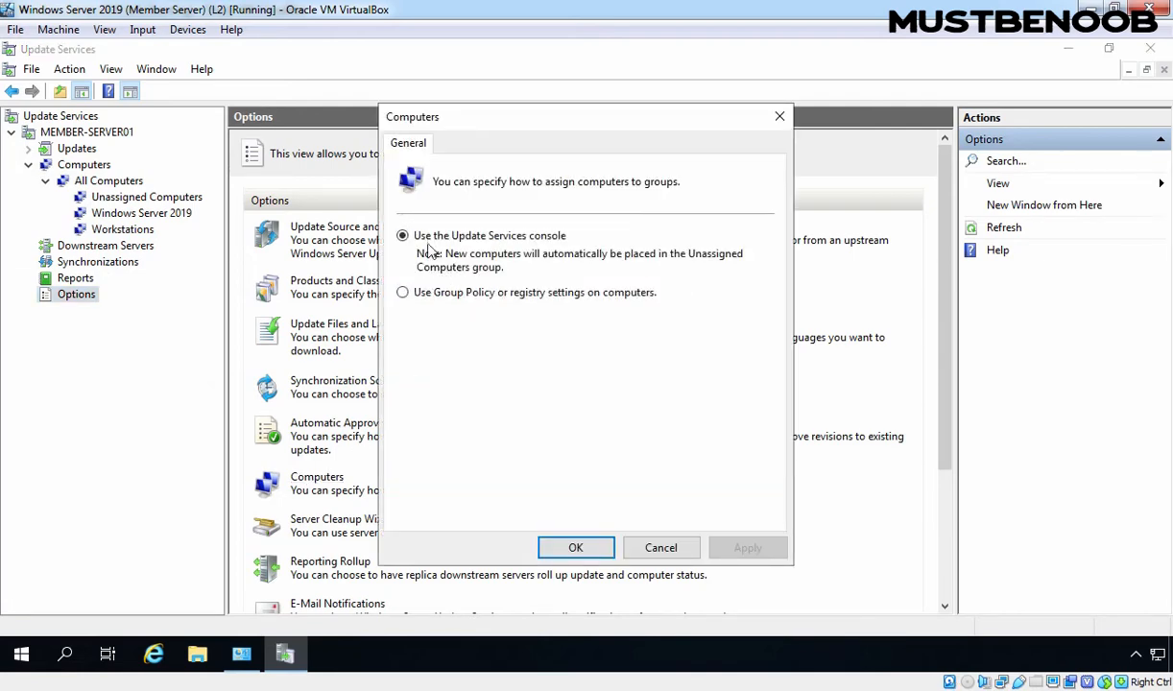
{"action": "left_click", "coordinate": [403, 294]}
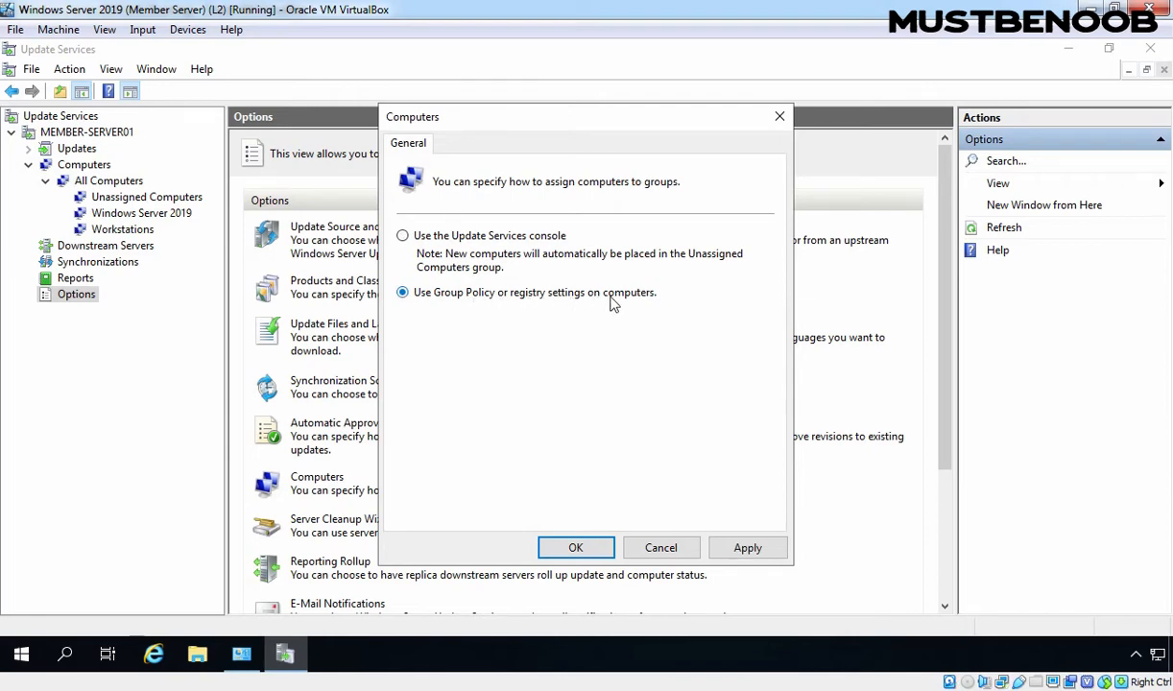
{"action": "left_click", "coordinate": [748, 548]}
{"action": "left_click", "coordinate": [574, 548]}
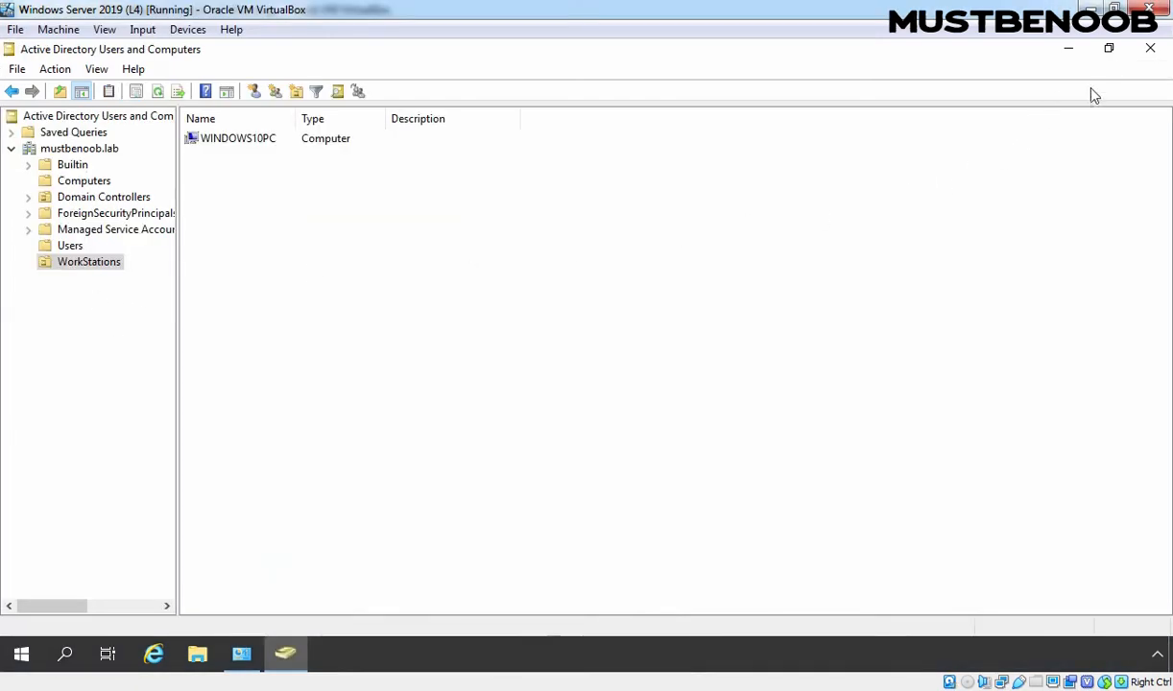
Step: On the Windows Server 2019 (L4) machine, close Active Directory Users and Computers and bring up Group Policy Management
{"action": "left_click", "coordinate": [1150, 48]}
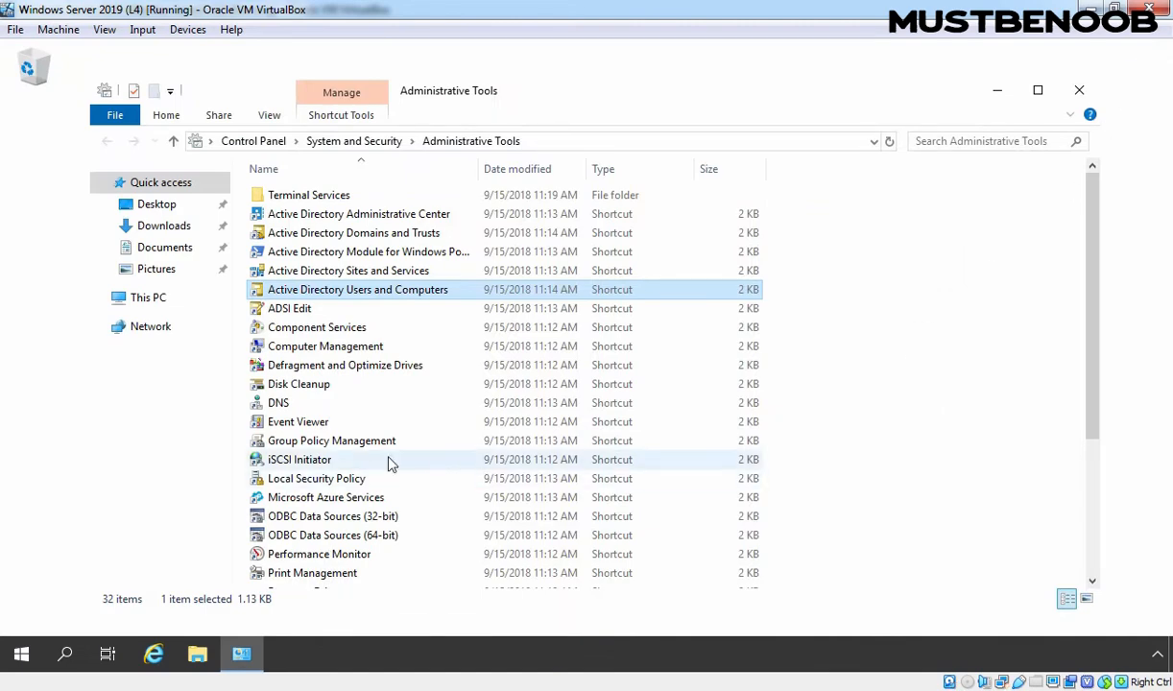
{"action": "double_click", "coordinate": [345, 444]}
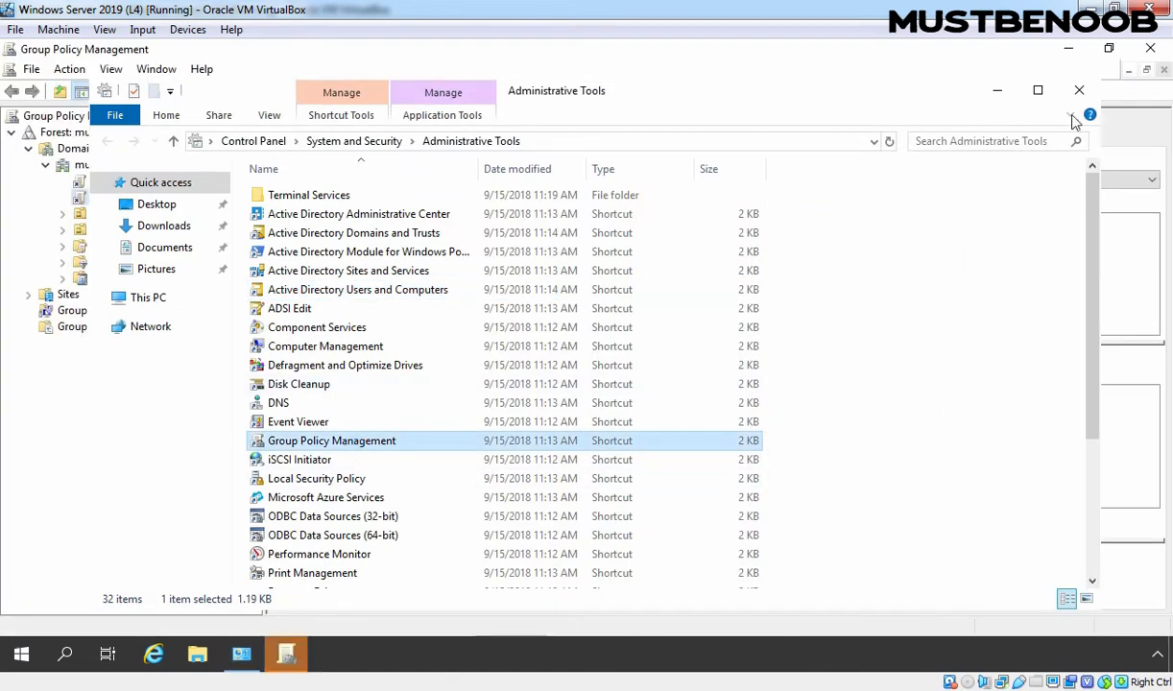
{"action": "left_click", "coordinate": [996, 90]}
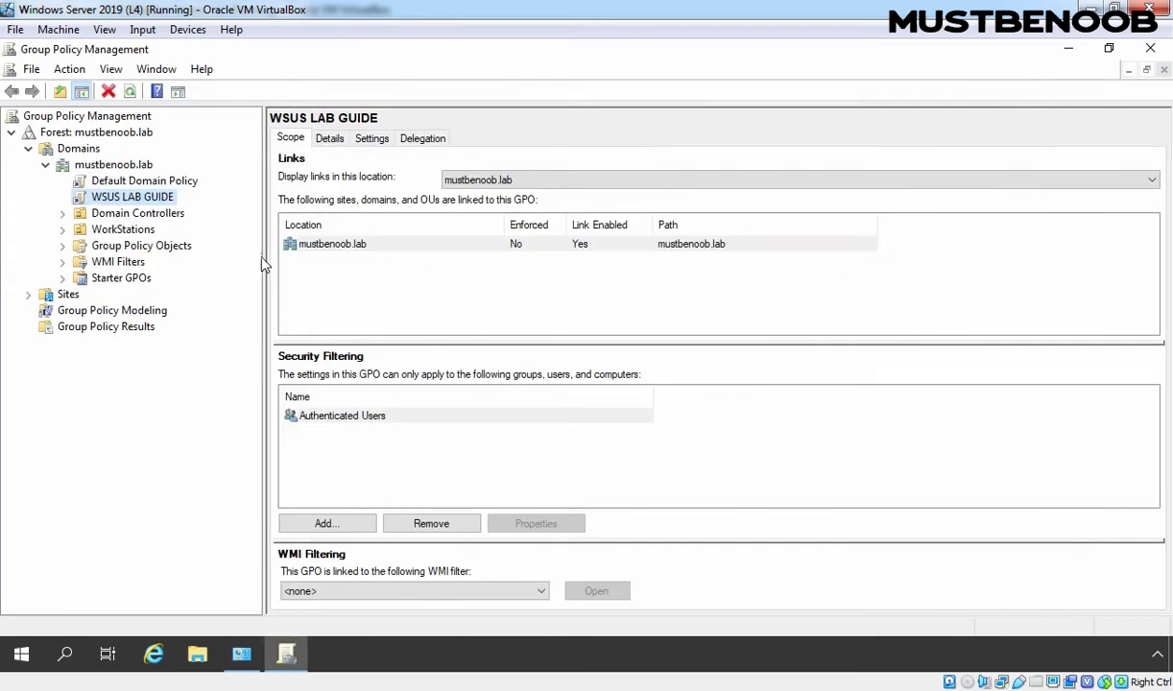
Step: Create a GPO named Client-side Targeting Lab Guide linked to the WorkStations organizational unit, with no source starter GPO
{"action": "left_click", "coordinate": [130, 232]}
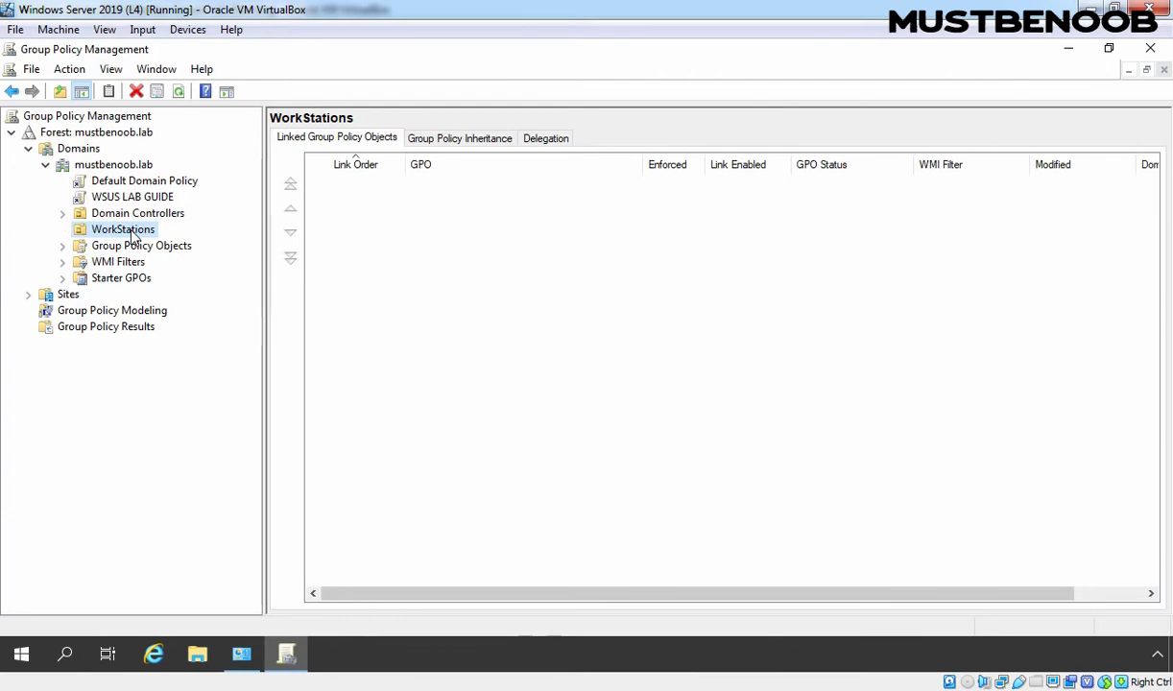
{"action": "right_click", "coordinate": [131, 231]}
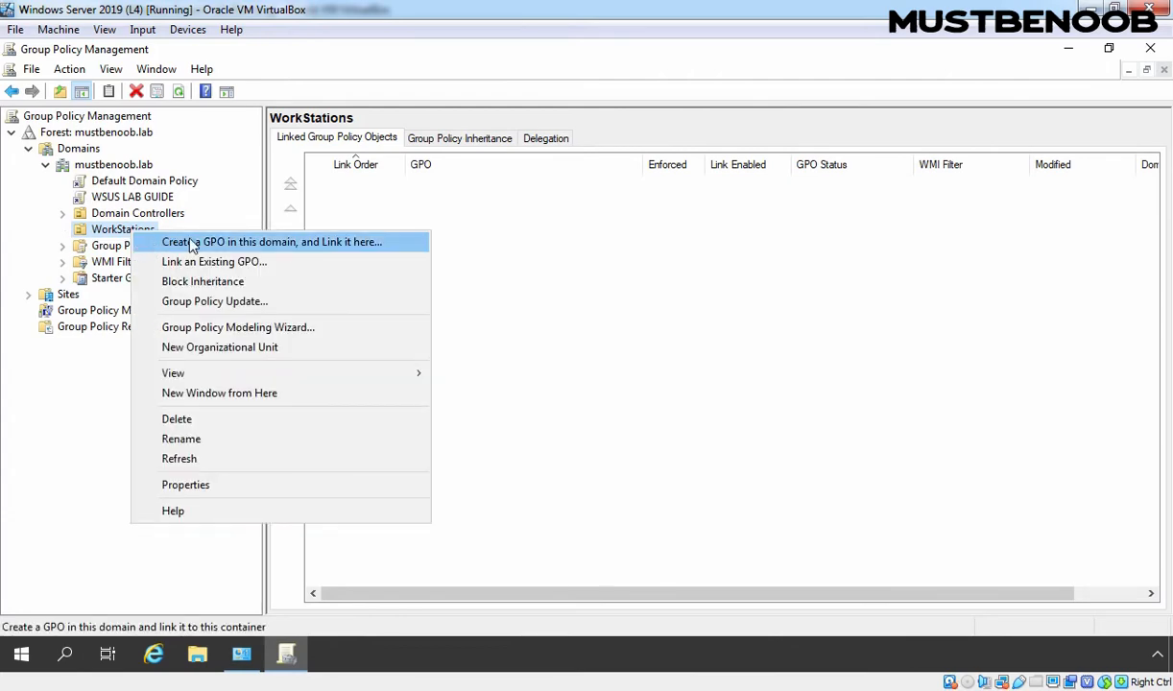
{"action": "left_click", "coordinate": [351, 246]}
{"action": "type", "text": "Client"}
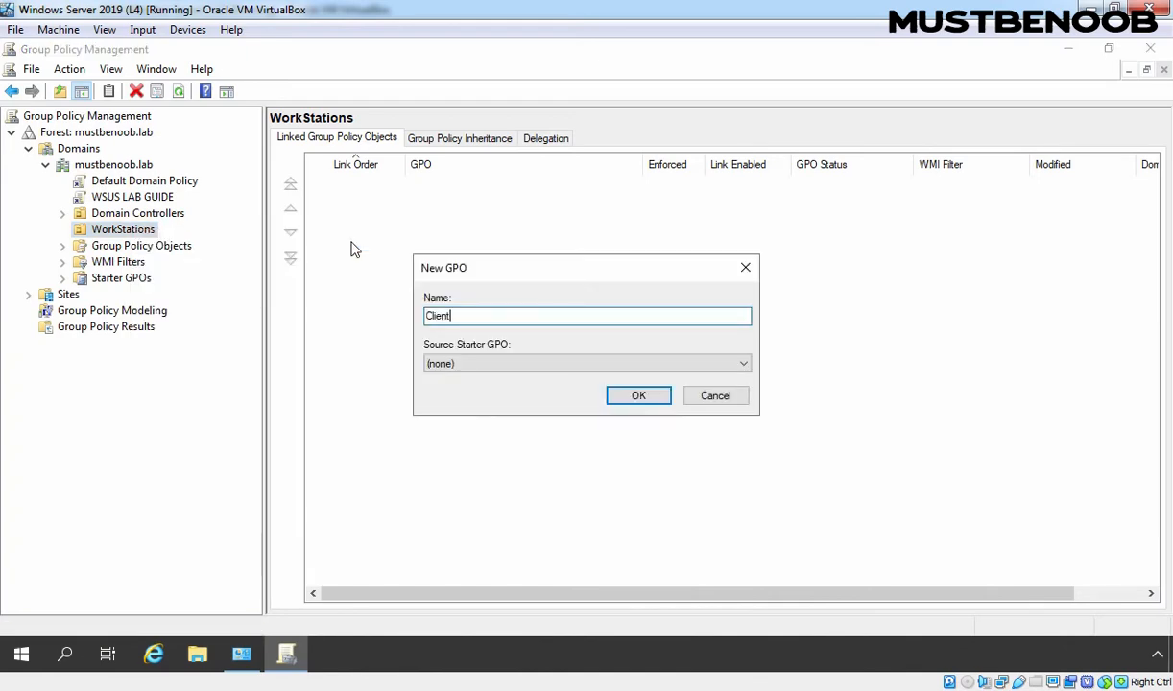
{"action": "type", "text": "-side Targeting Lab Guide"}
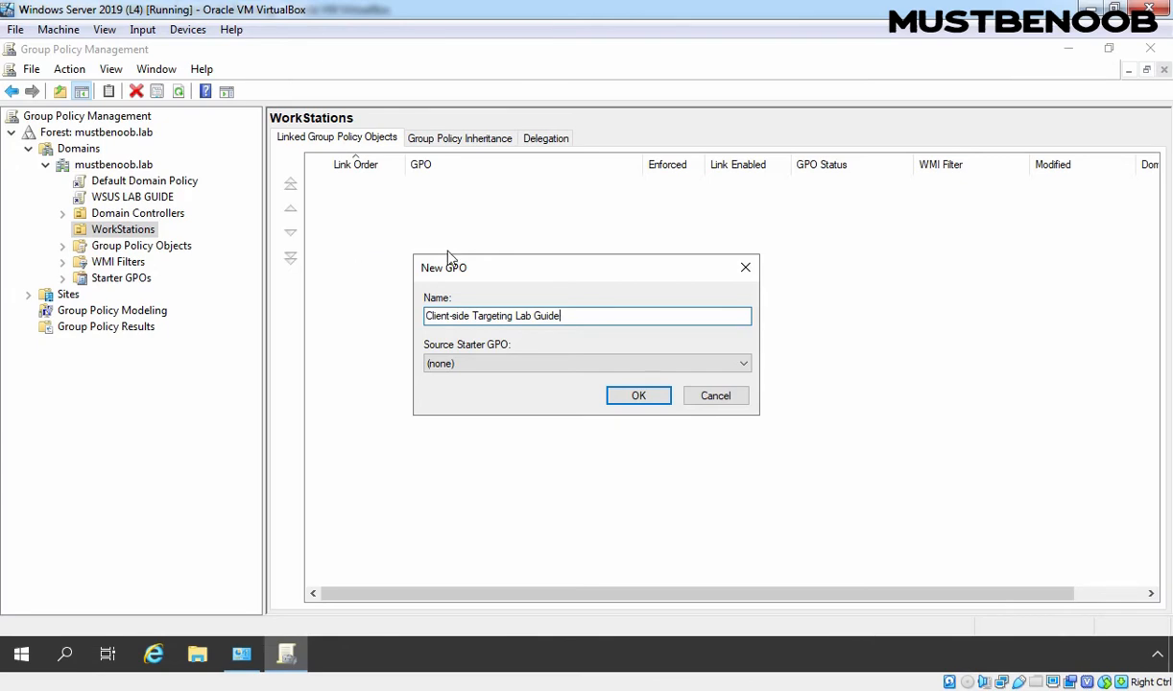
{"action": "left_click", "coordinate": [637, 397]}
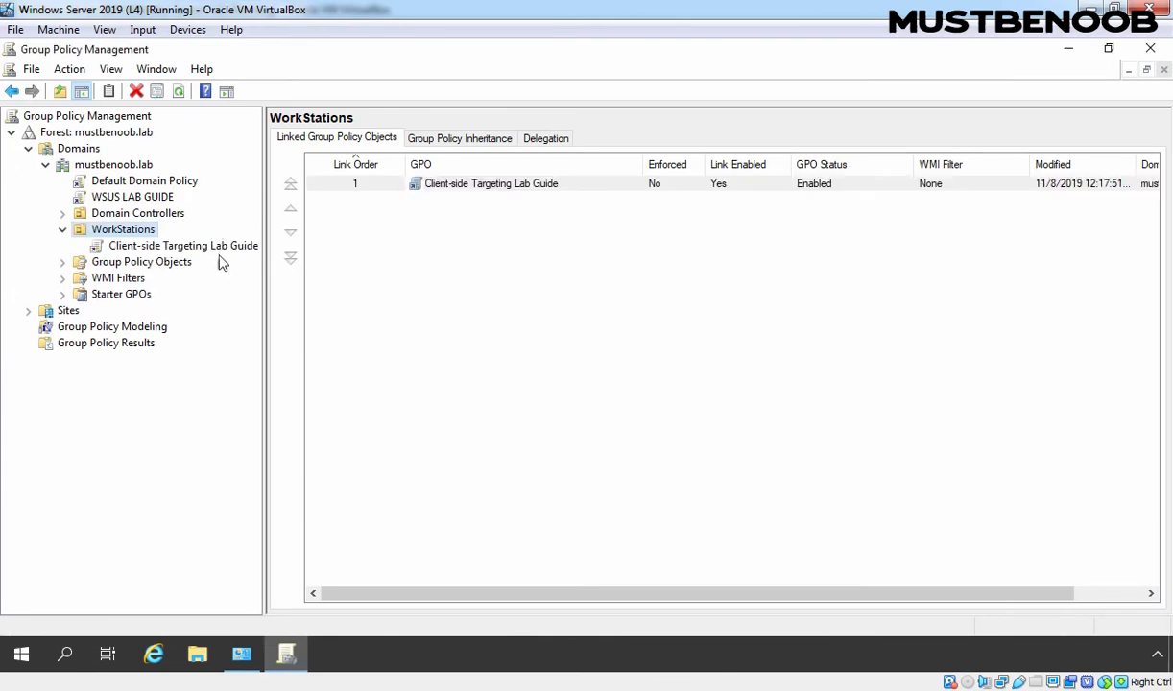
Step: Open the Client-side Targeting Lab Guide GPO for editing in the Group Policy Management Editor
{"action": "left_click", "coordinate": [154, 248]}
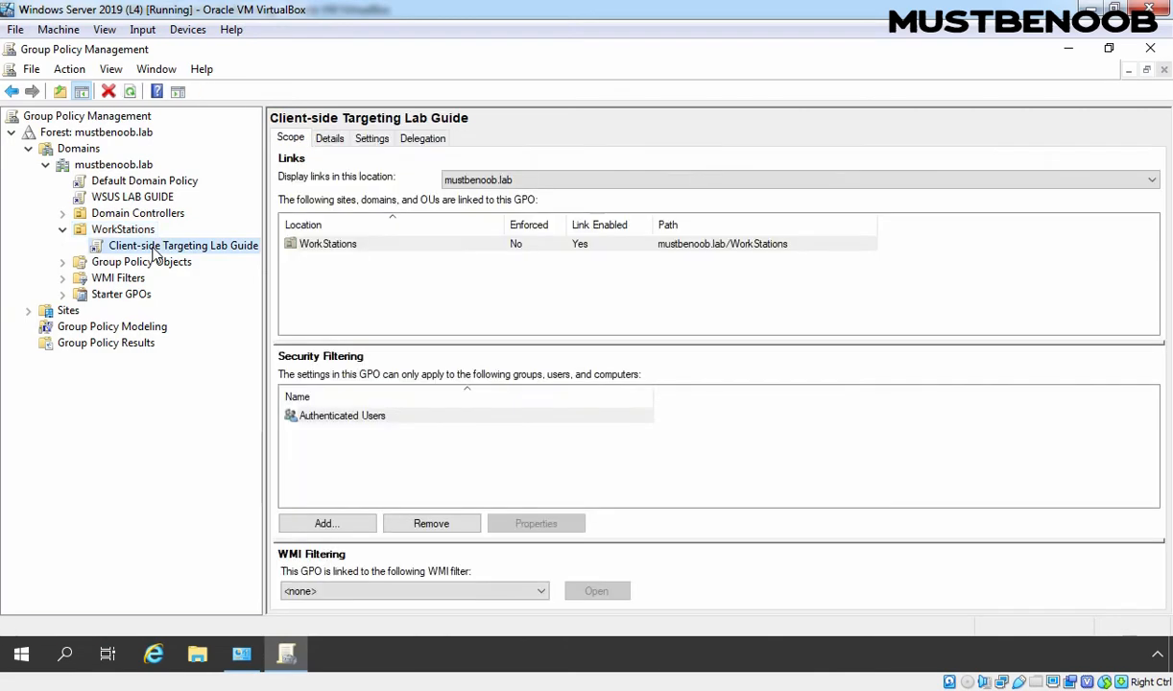
{"action": "right_click", "coordinate": [154, 249]}
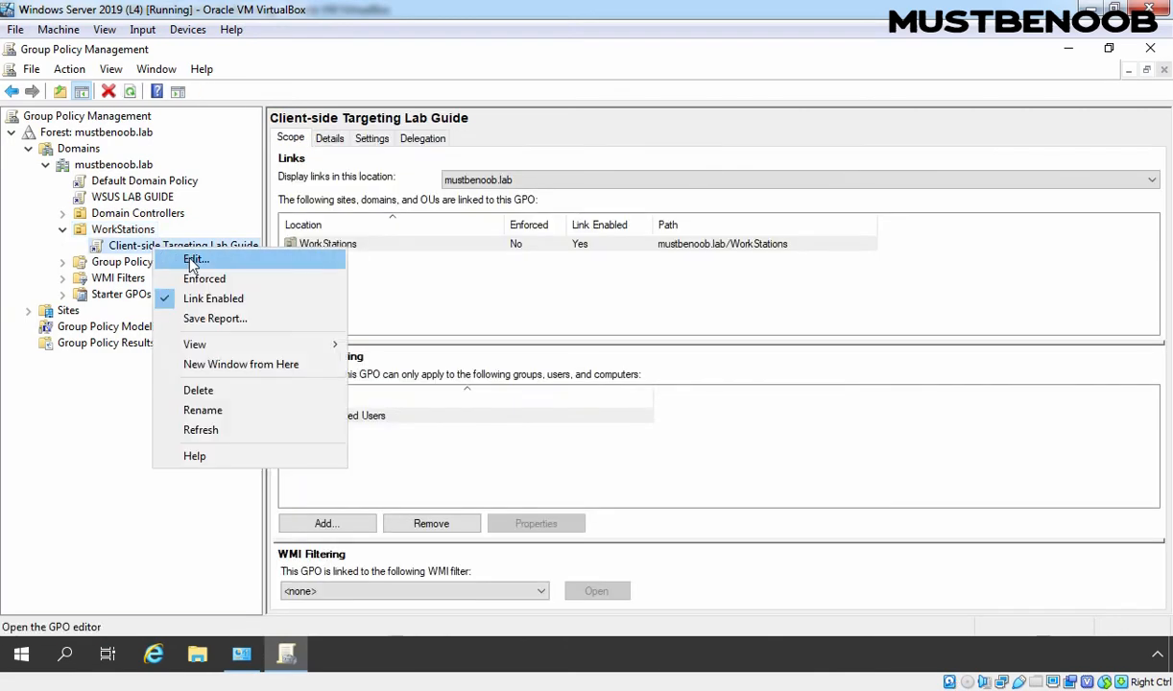
{"action": "left_click", "coordinate": [191, 259]}
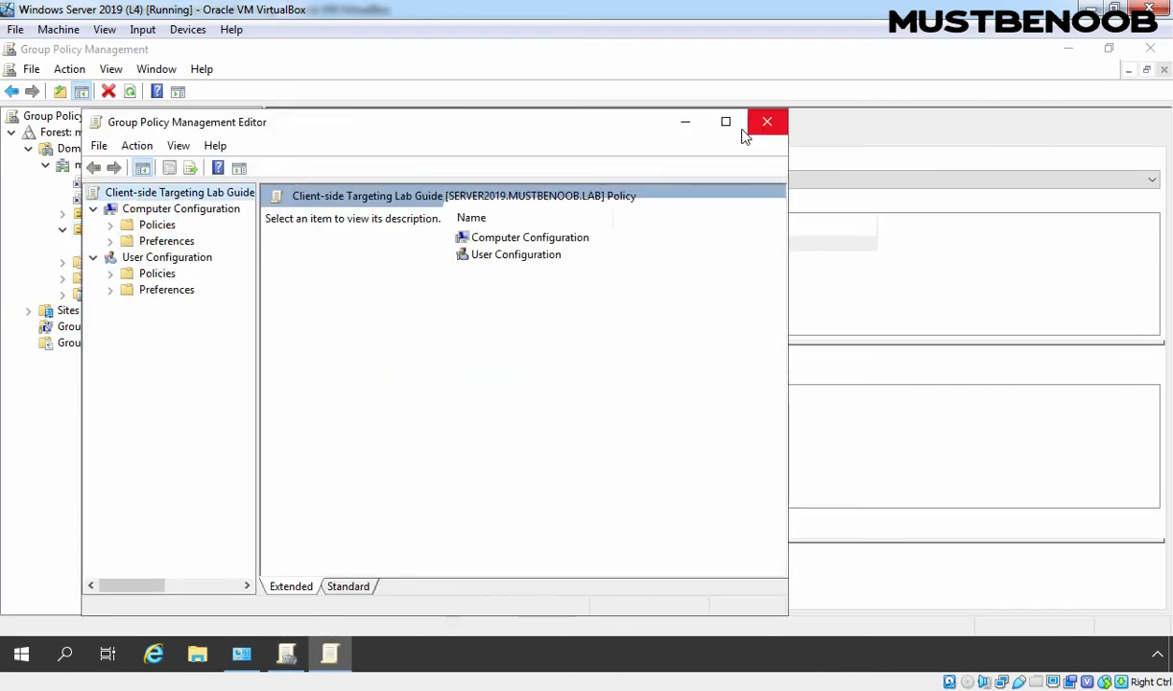
Step: Maximize the policy editor and open the Windows Update settings under Computer Configuration > Policies > Administrative Templates > Windows Components
{"action": "left_click", "coordinate": [727, 125]}
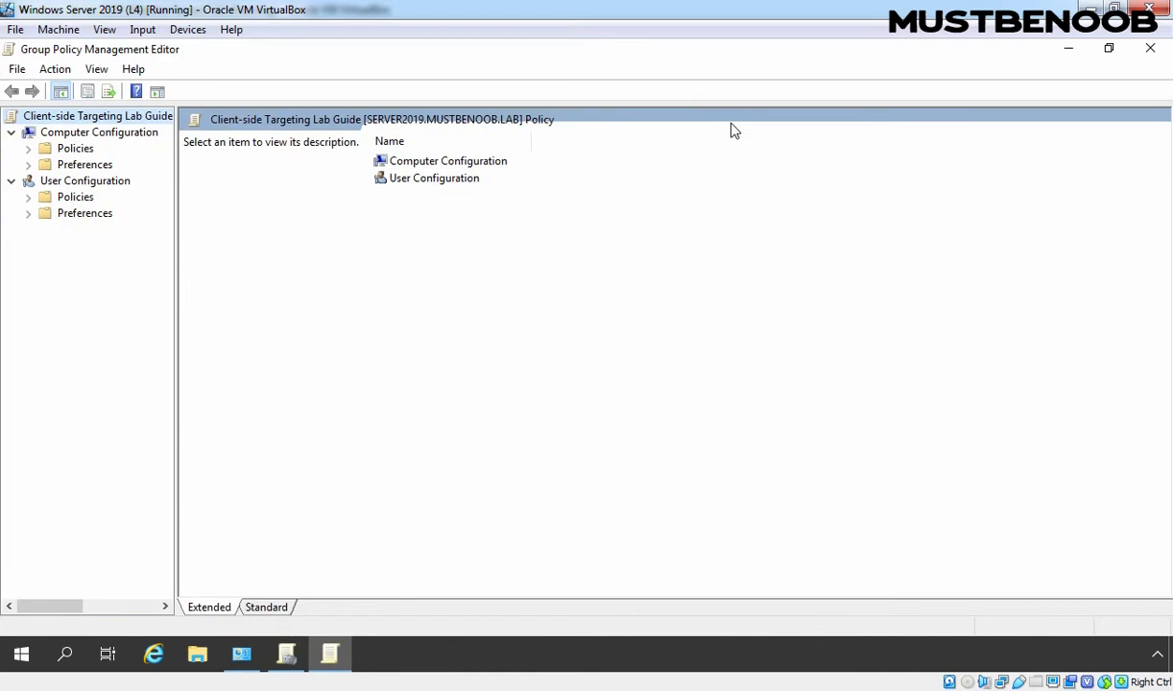
{"action": "left_click", "coordinate": [82, 134]}
{"action": "double_click", "coordinate": [76, 149]}
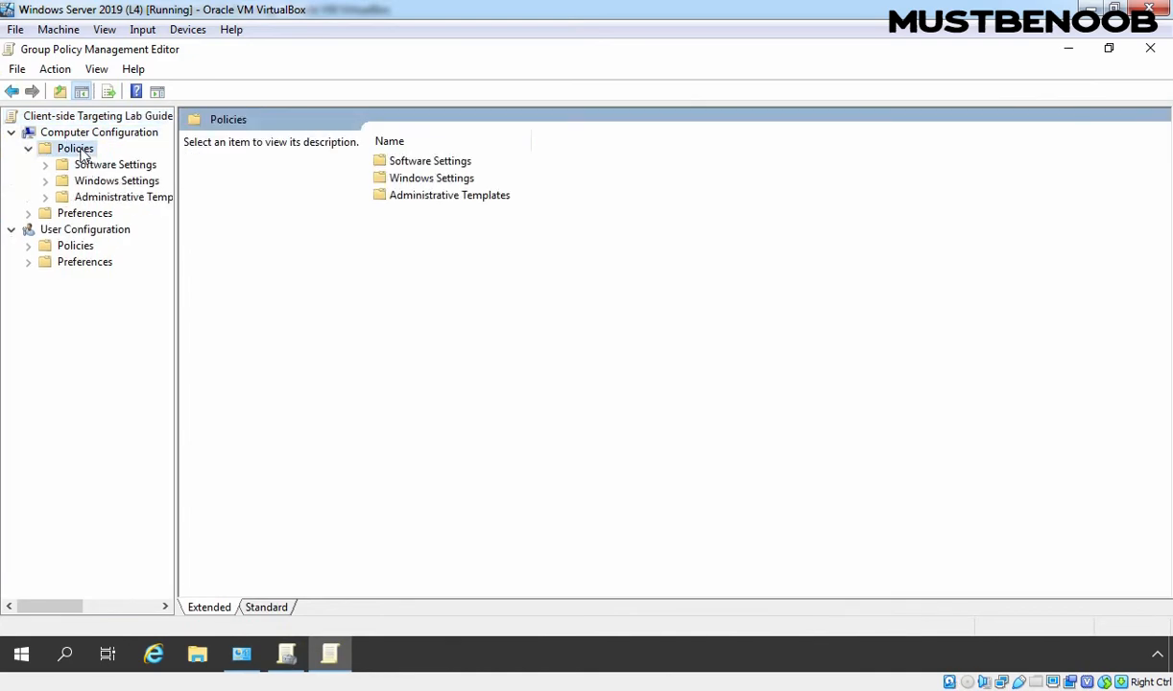
{"action": "double_click", "coordinate": [110, 196]}
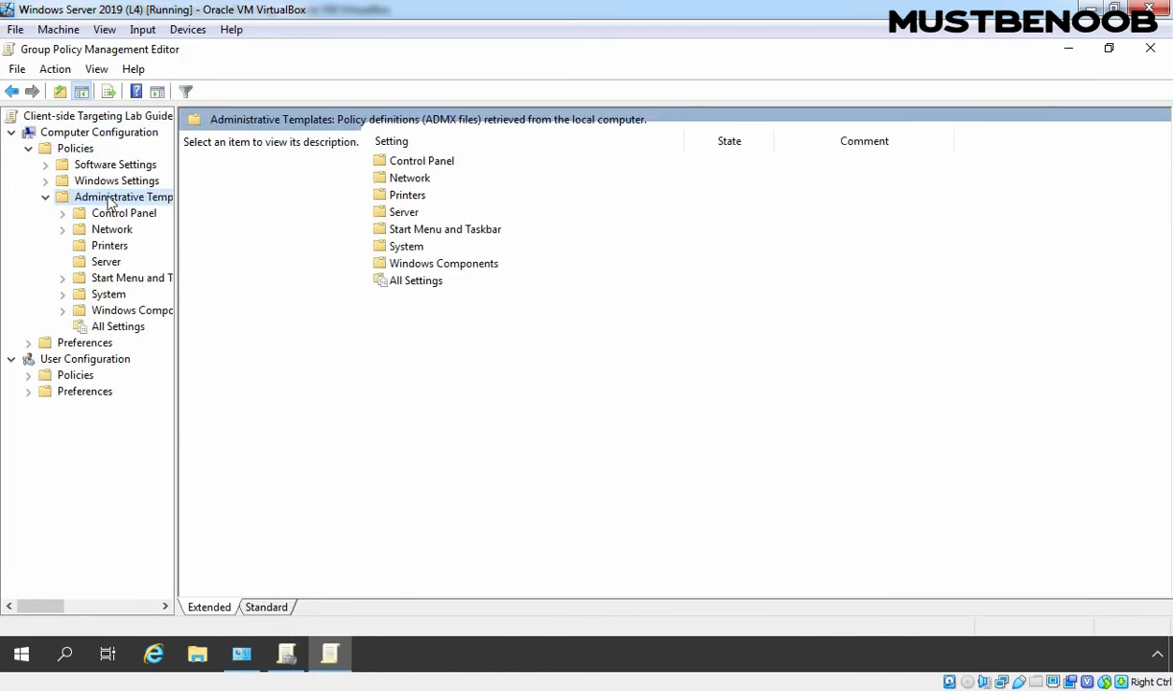
{"action": "double_click", "coordinate": [130, 312]}
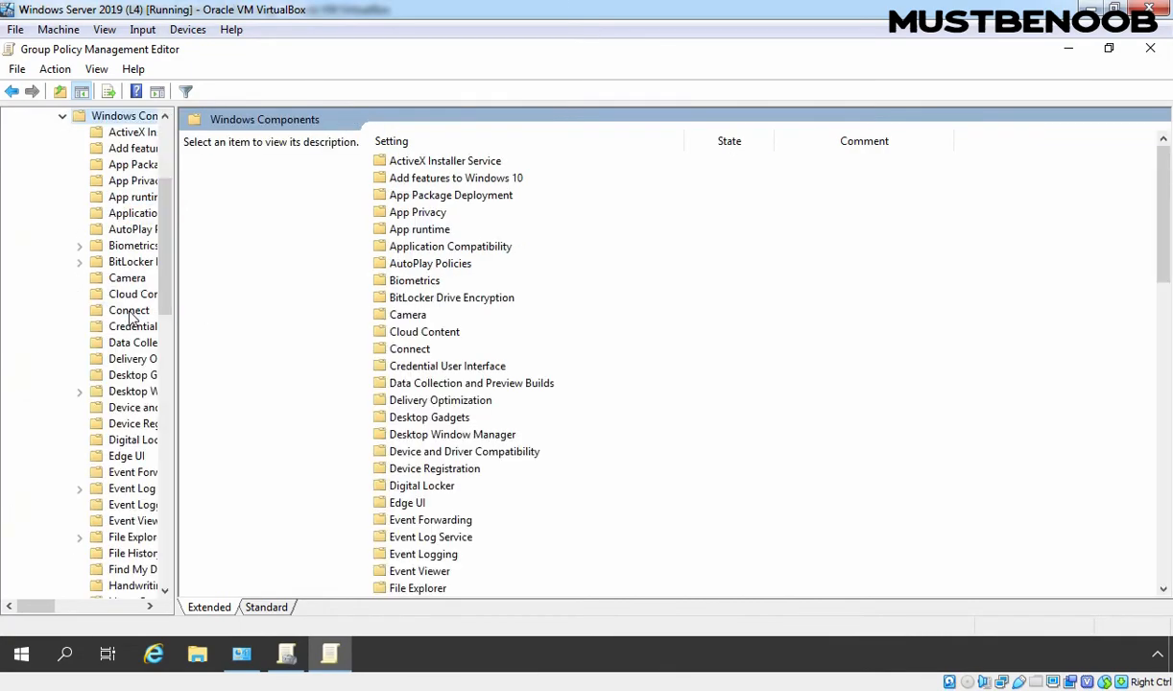
{"action": "left_click_drag", "start_coordinate": [175, 293], "coordinate": [339, 292]}
{"action": "scroll", "coordinate": [252, 323], "scroll_direction": "down", "scroll_amount": 6}
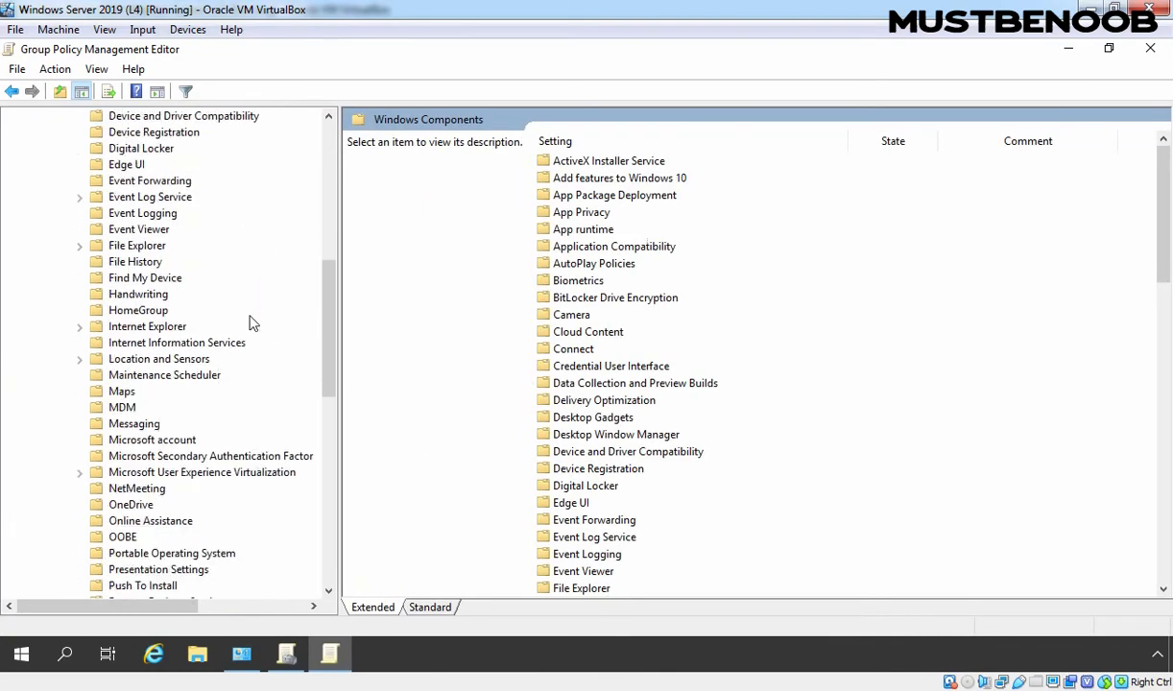
{"action": "scroll", "coordinate": [251, 324], "scroll_direction": "down", "scroll_amount": 14}
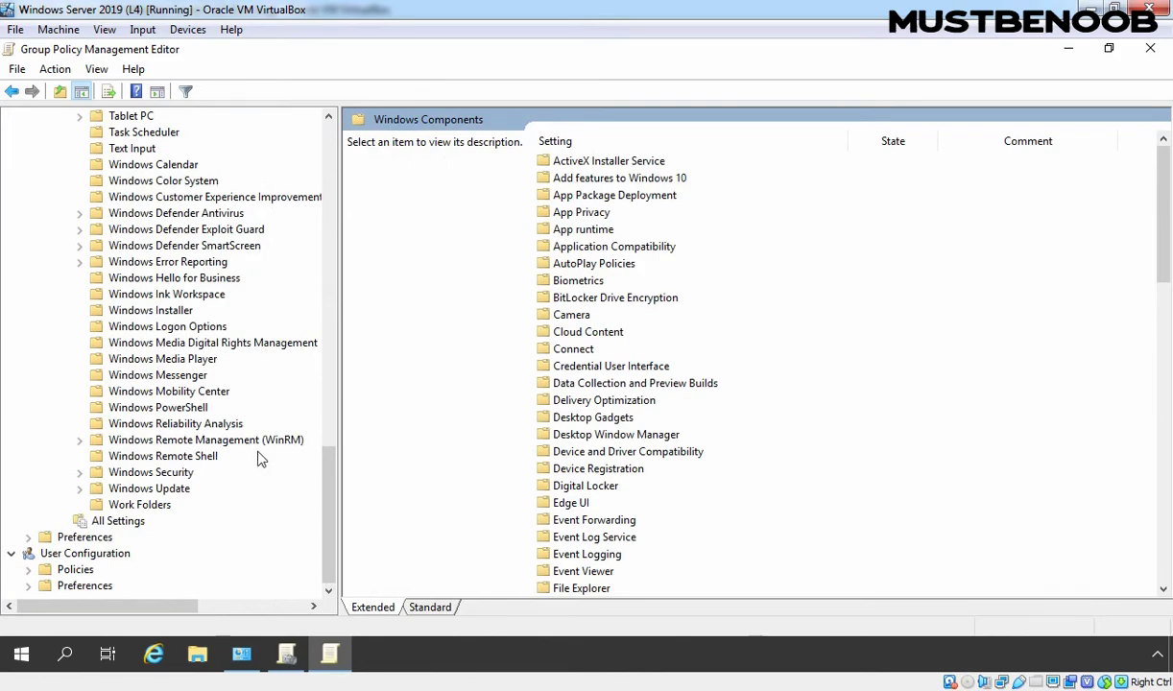
{"action": "left_click", "coordinate": [137, 491]}
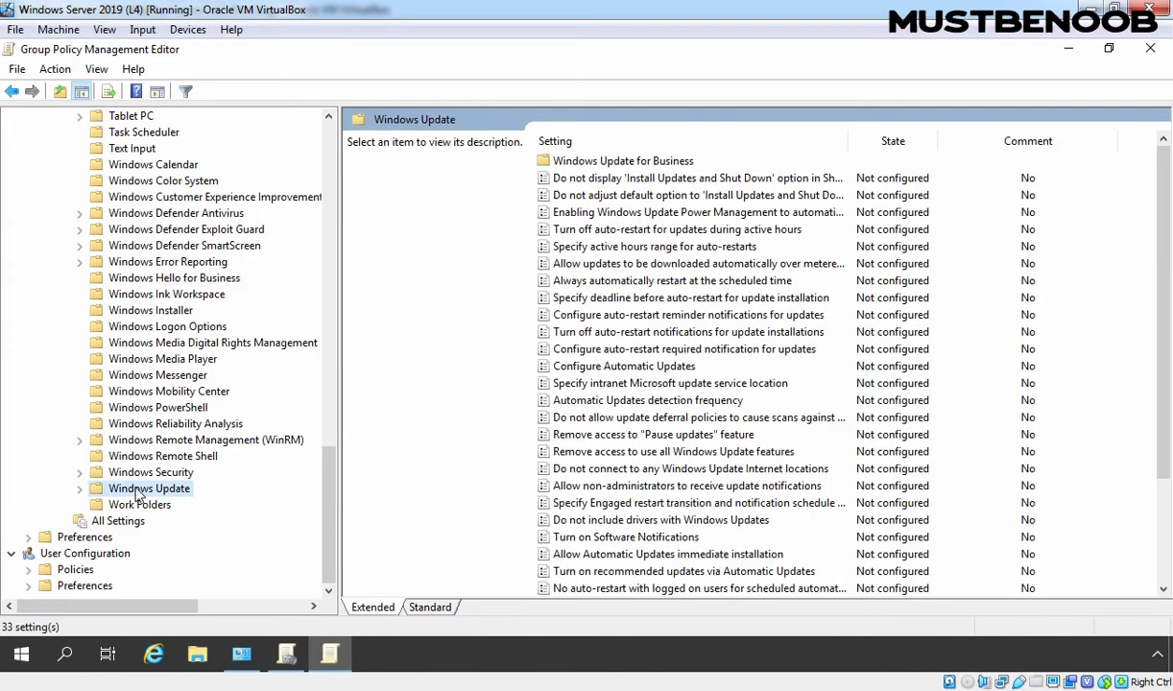
Step: Enable the client-side targeting policy with the target group name Workstations, and close both Group Policy windows
{"action": "left_click", "coordinate": [669, 141]}
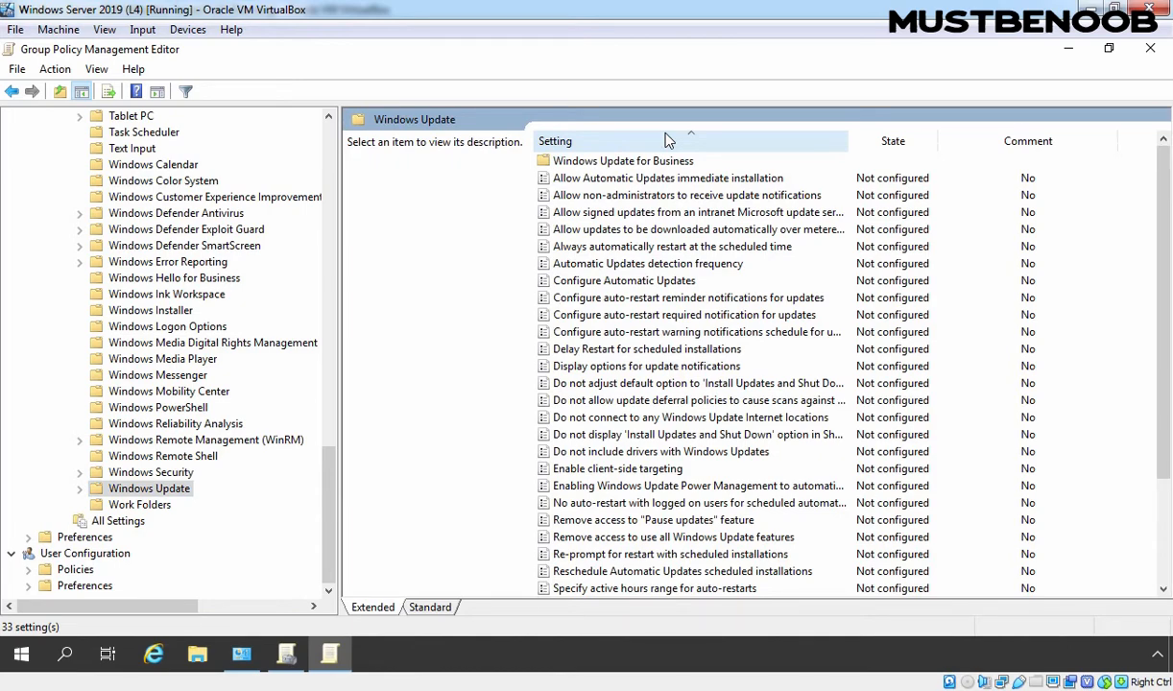
{"action": "double_click", "coordinate": [593, 471]}
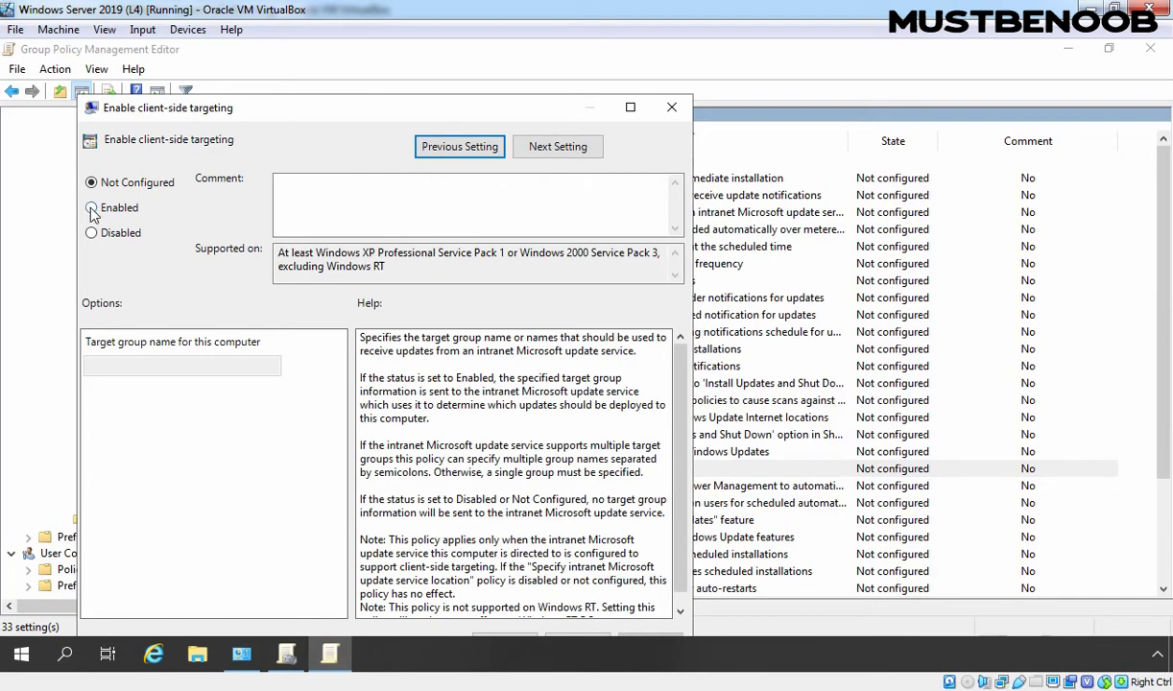
{"action": "left_click", "coordinate": [91, 208]}
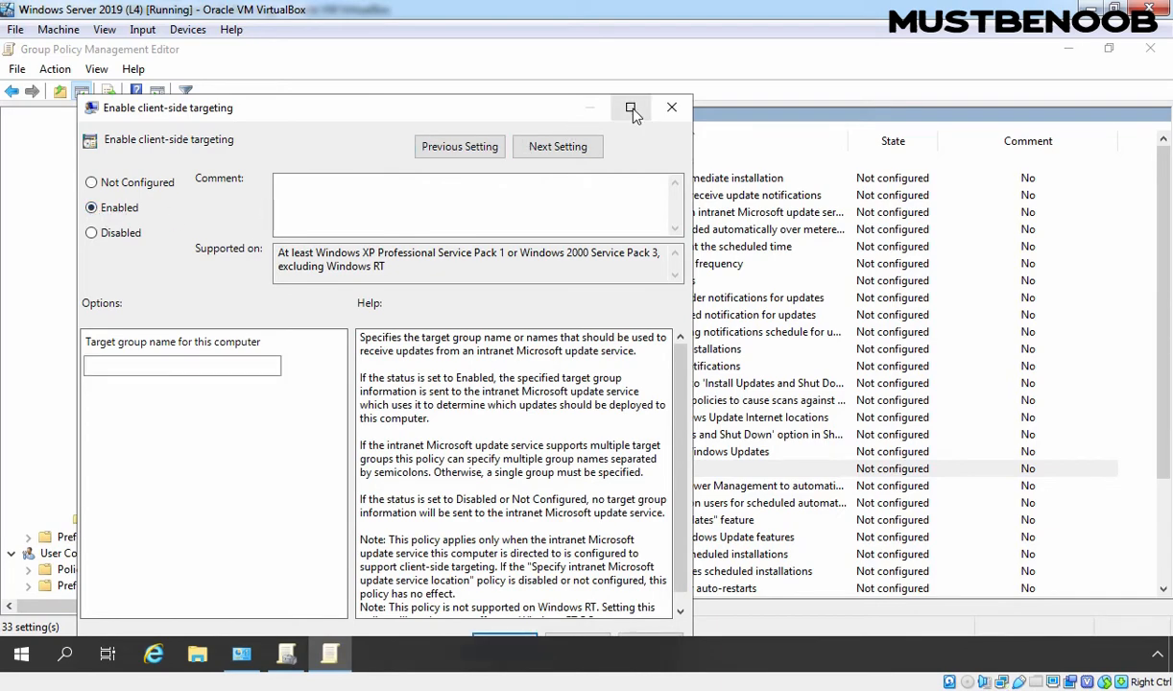
{"action": "left_click", "coordinate": [630, 106]}
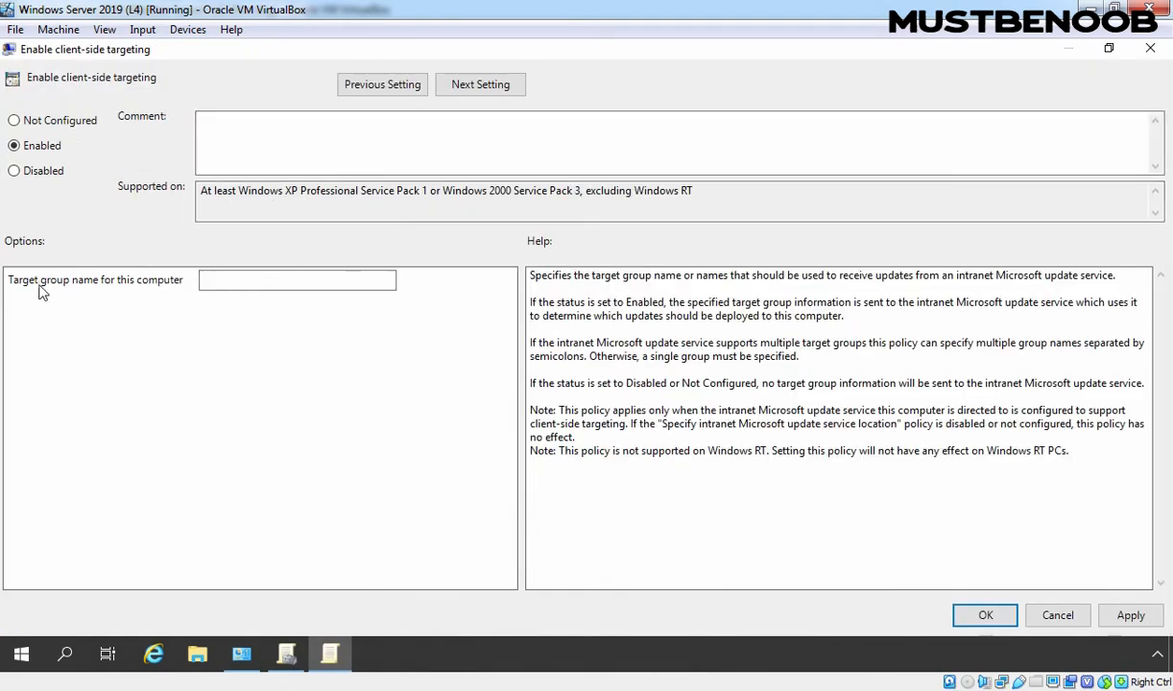
{"action": "left_click", "coordinate": [222, 278]}
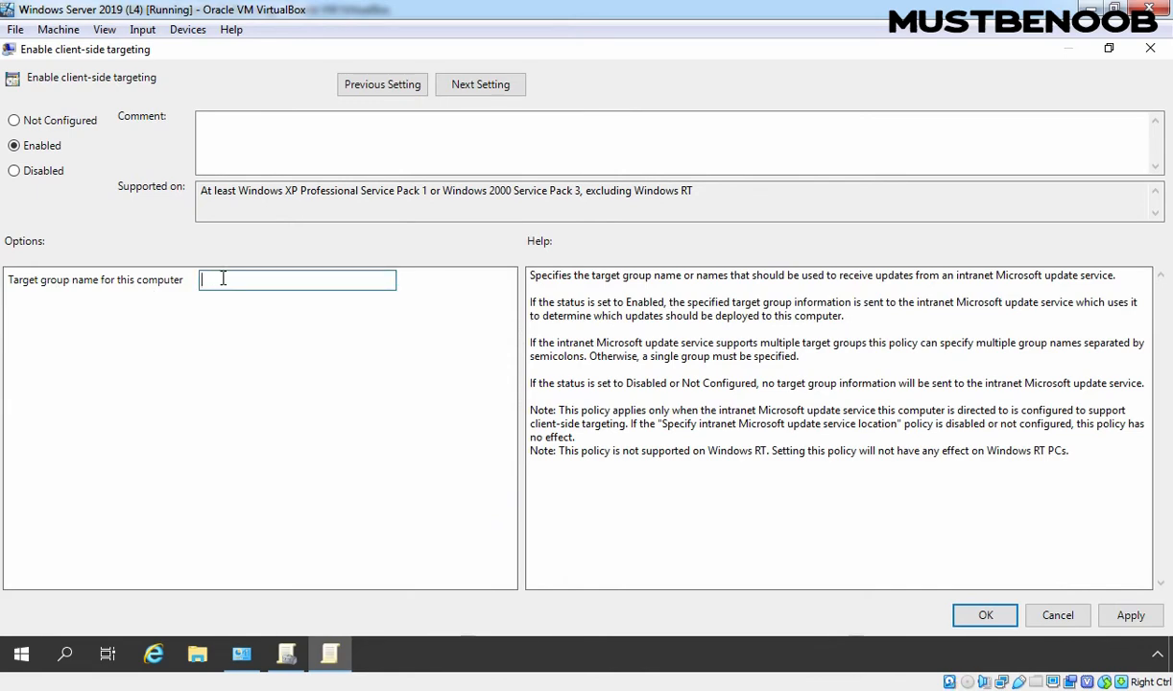
{"action": "type", "text": "Workstations"}
{"action": "left_click", "coordinate": [1133, 618]}
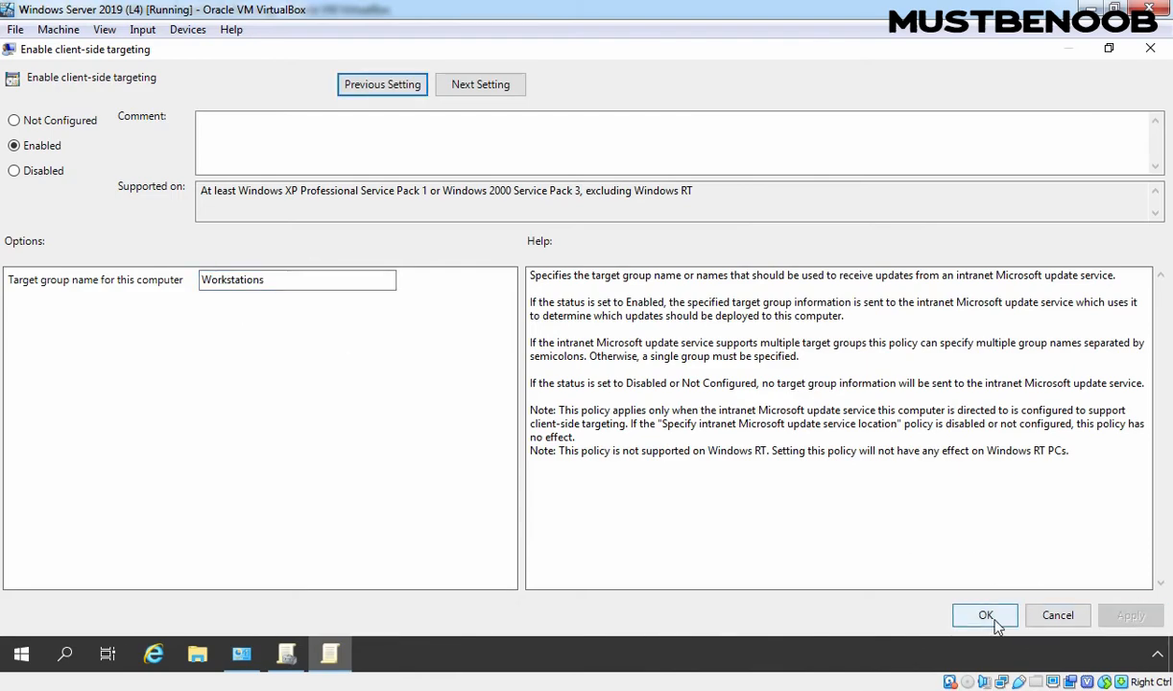
{"action": "left_click", "coordinate": [988, 617]}
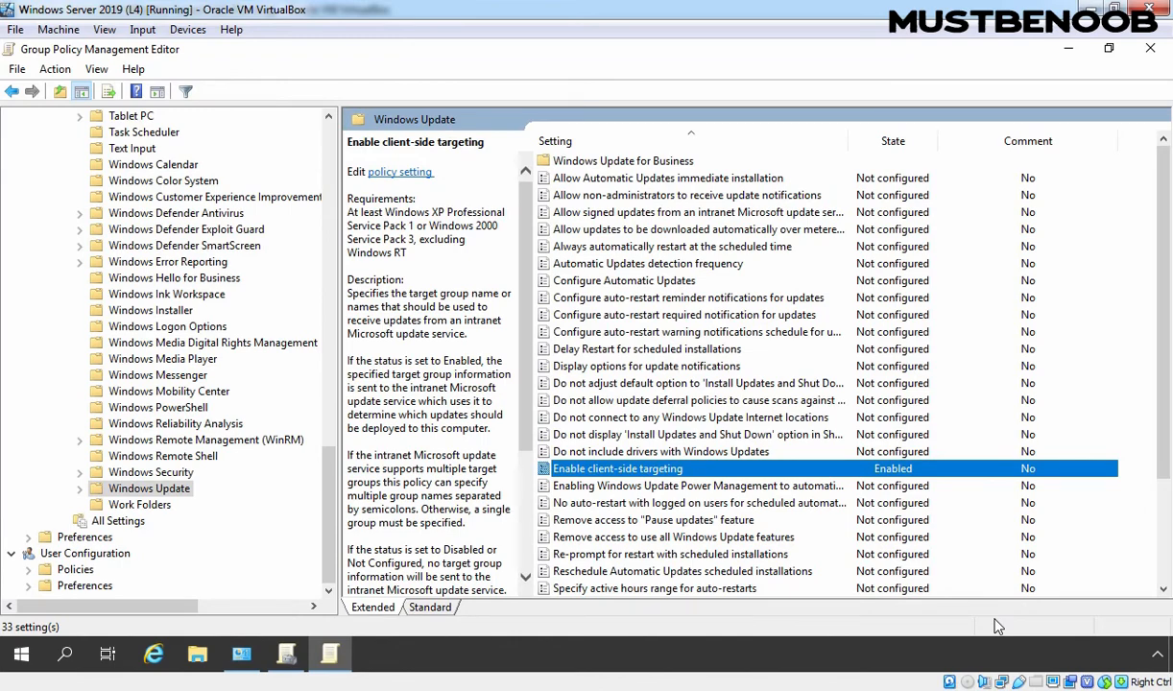
{"action": "left_click", "coordinate": [1150, 48]}
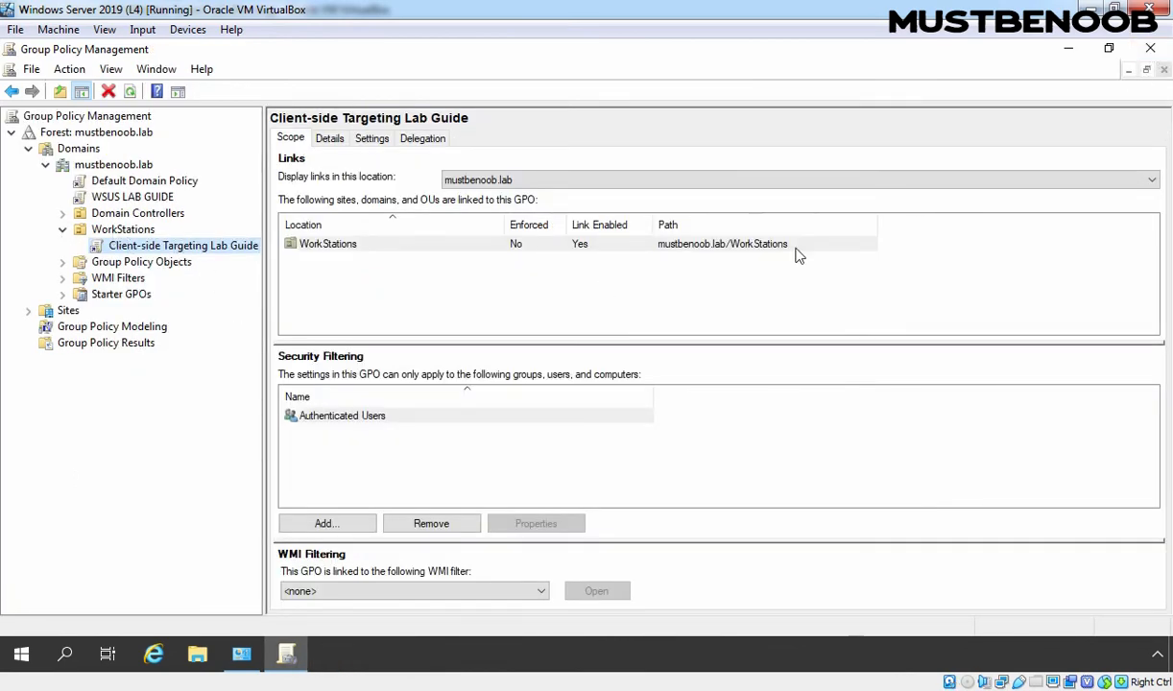
{"action": "left_click", "coordinate": [1151, 50]}
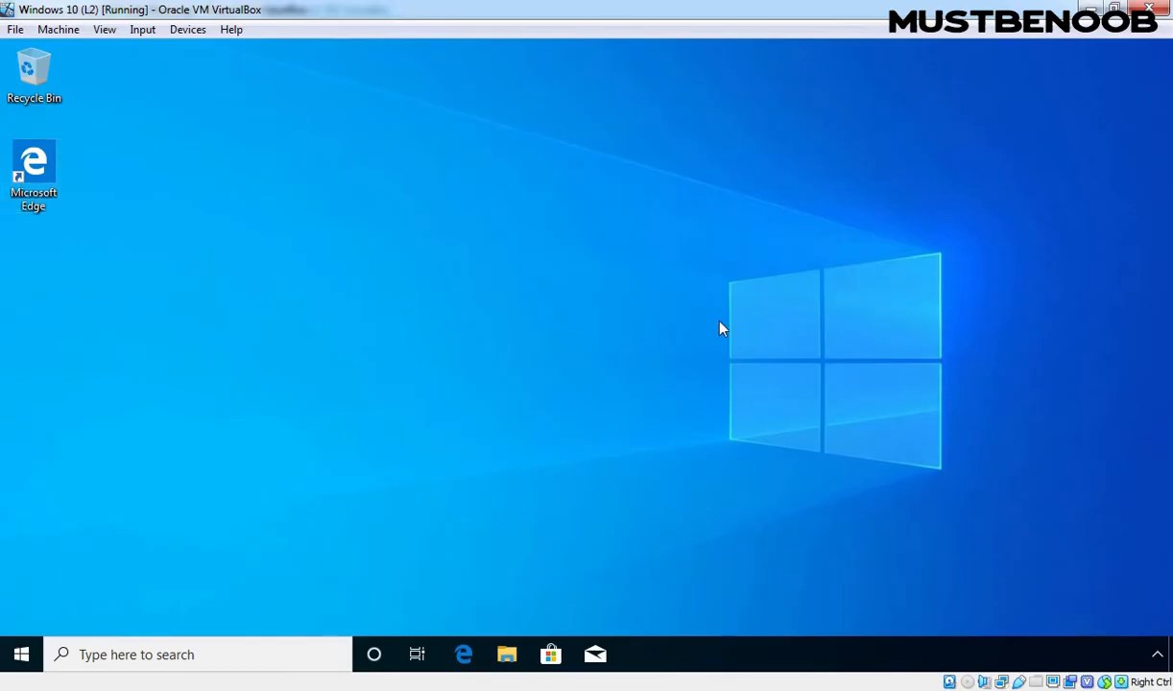
Step: On the Windows 10 (L2) machine, run gpupdate /force in a command prompt and close the prompt
{"action": "key", "text": "super+r"}
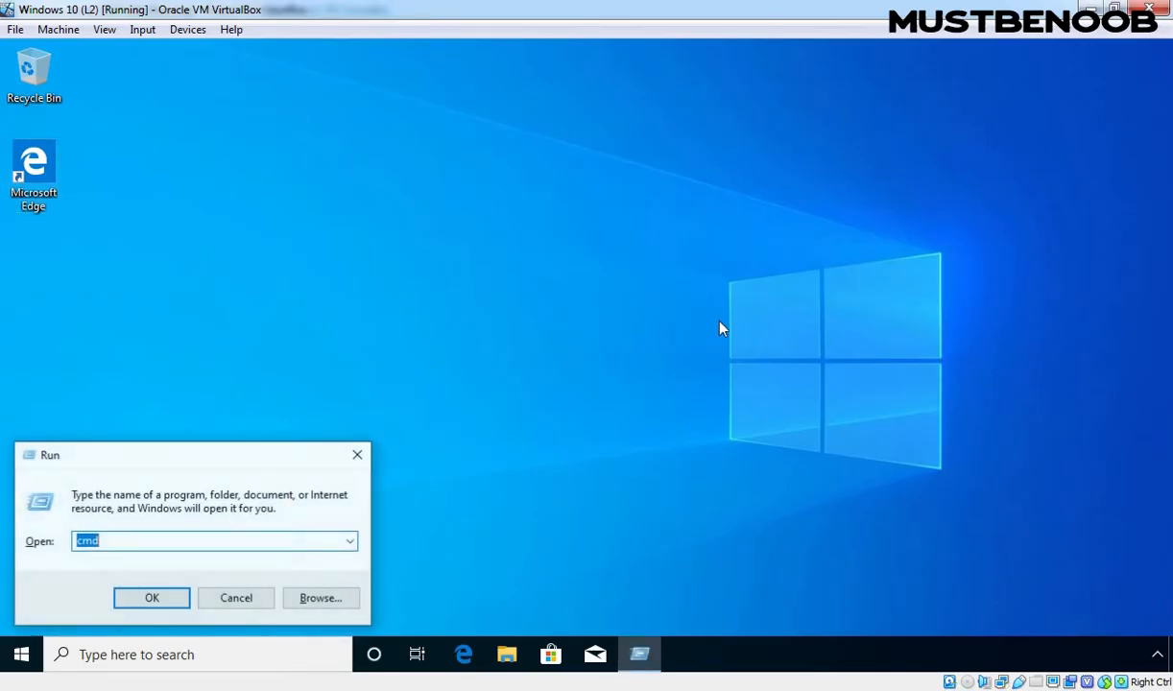
{"action": "type", "text": "cmd"}
{"action": "key", "text": "Return"}
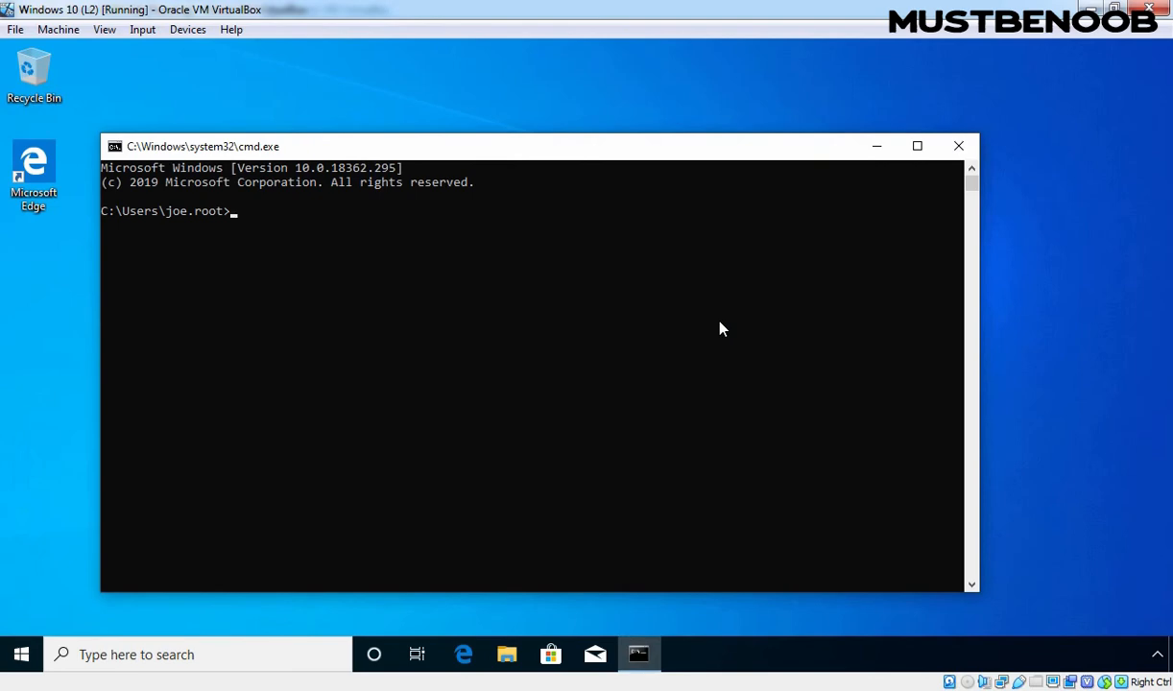
{"action": "type", "text": "gpupdate /force"}
{"action": "key", "text": "Return"}
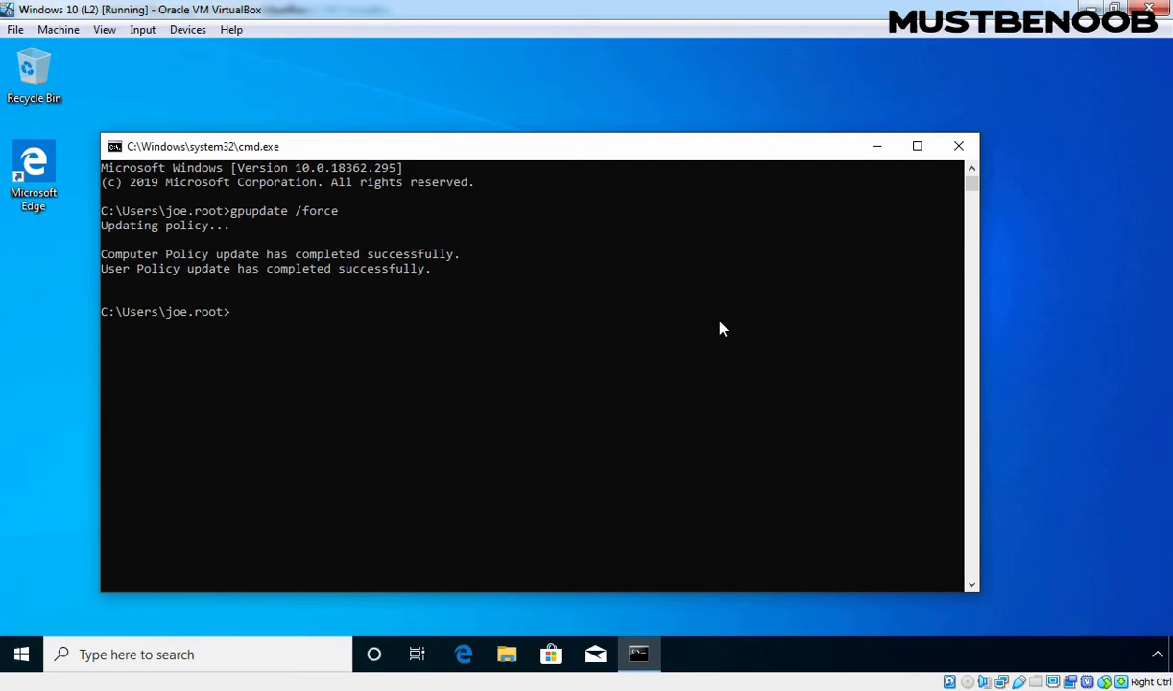
{"action": "left_click", "coordinate": [959, 148]}
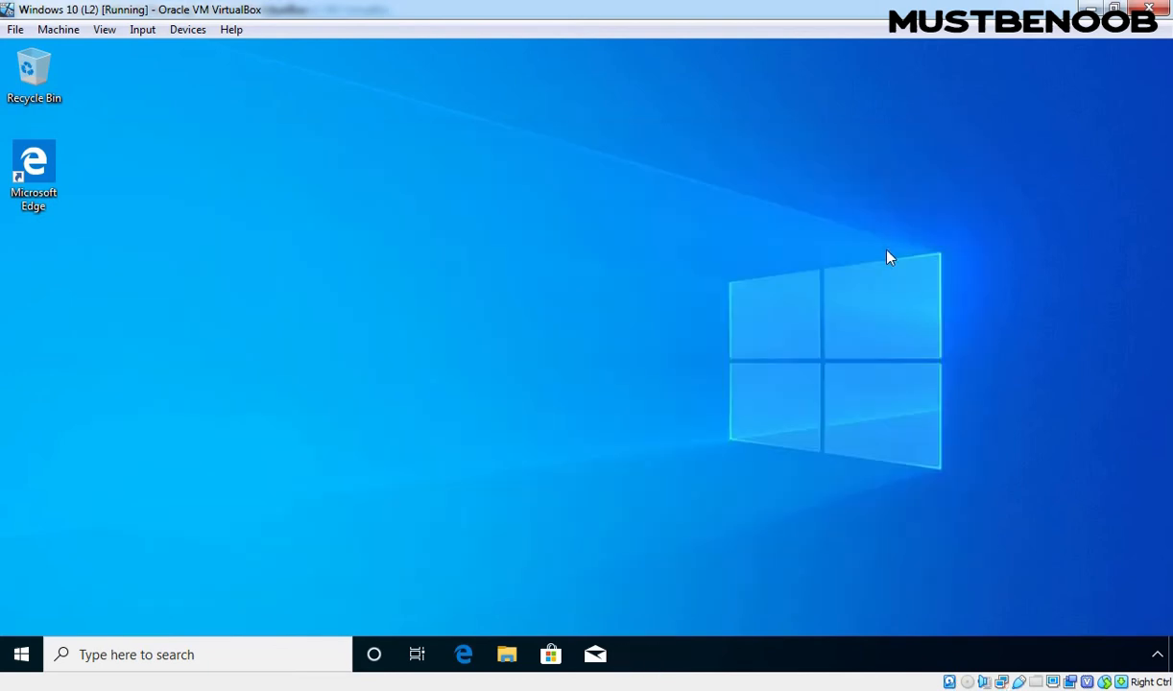
Step: Restart the Windows 10 (L2) machine
{"action": "key", "text": "alt+F4"}
{"action": "left_click", "coordinate": [455, 292]}
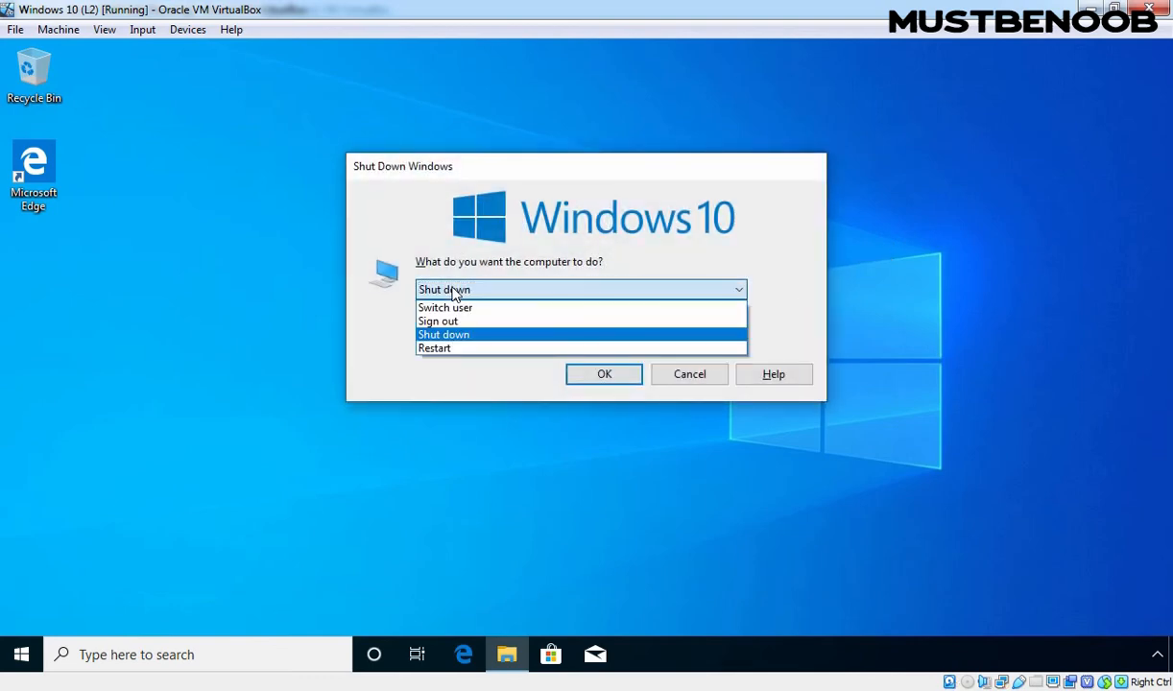
{"action": "left_click", "coordinate": [443, 348]}
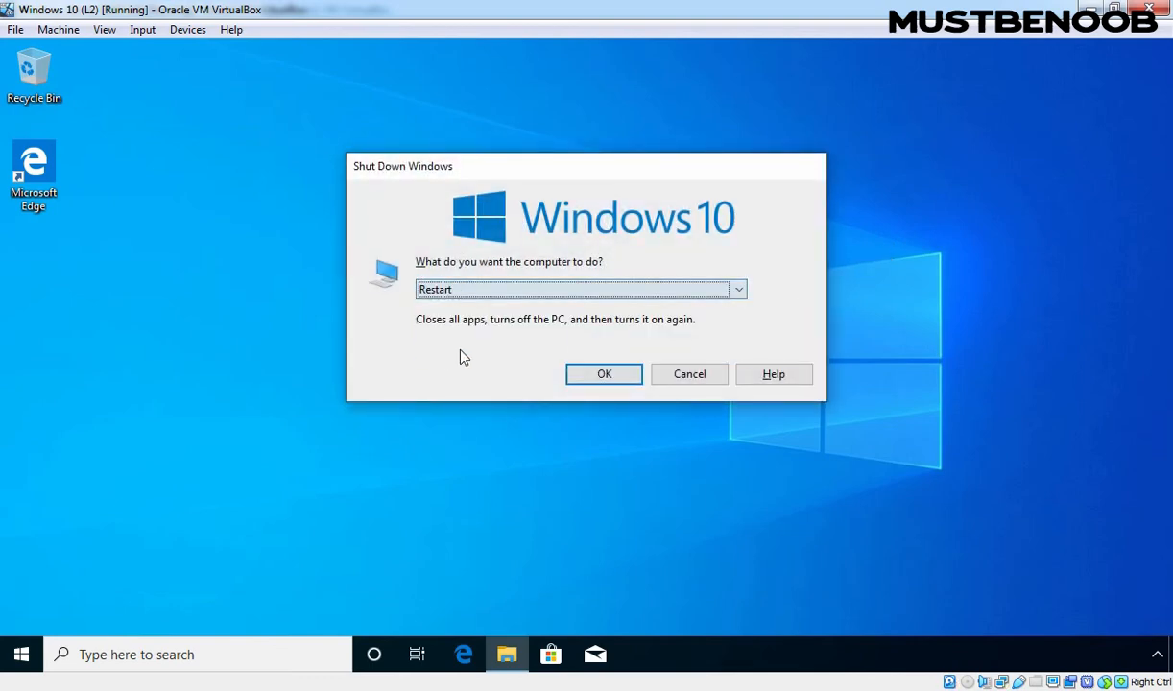
{"action": "left_click", "coordinate": [603, 379]}
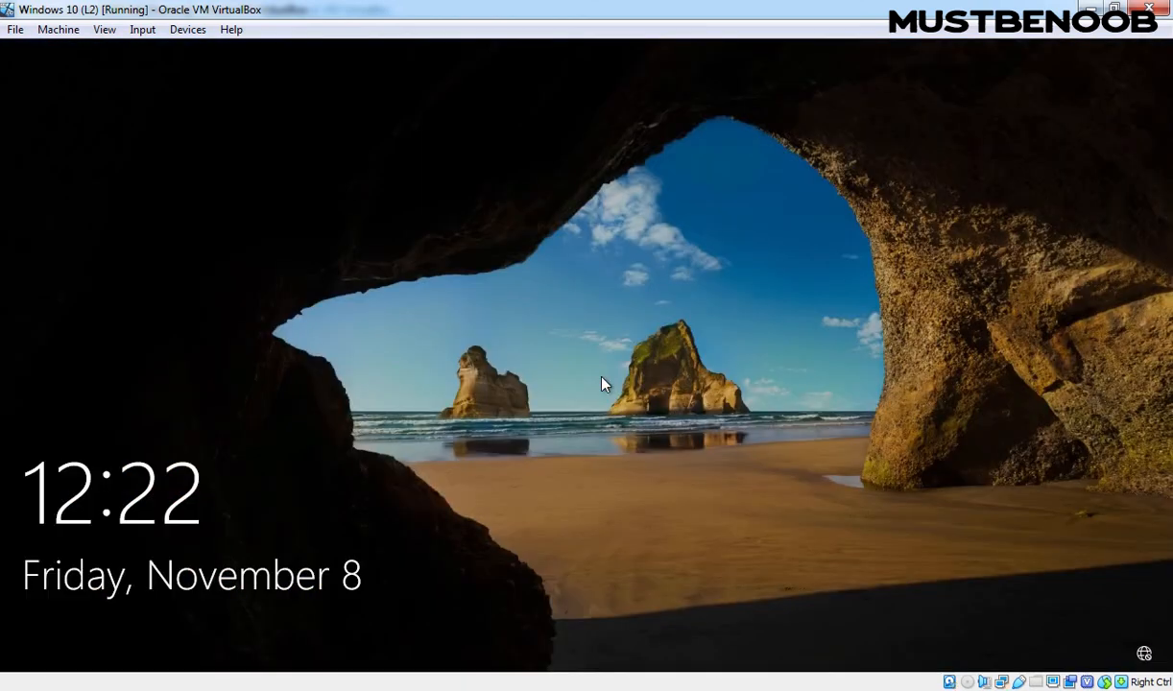
Step: Sign back in to the Windows 10 machine by entering the account password
{"action": "left_click", "coordinate": [603, 384]}
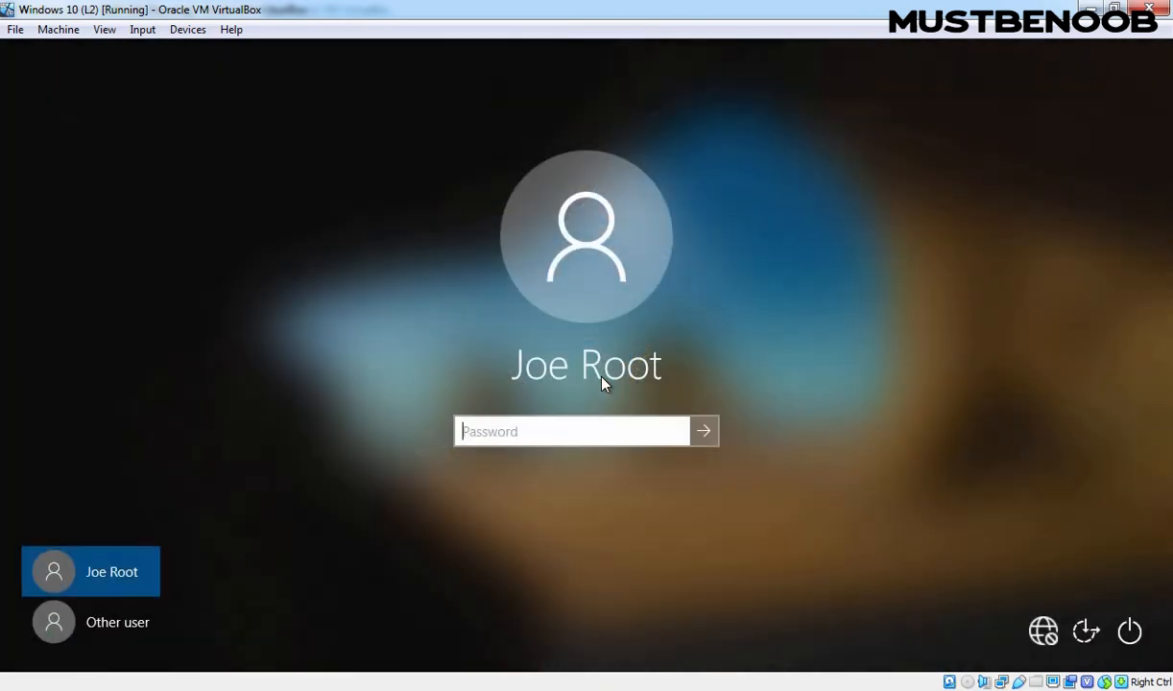
{"action": "type", "text": "•••••••••"}
{"action": "key", "text": "Return"}
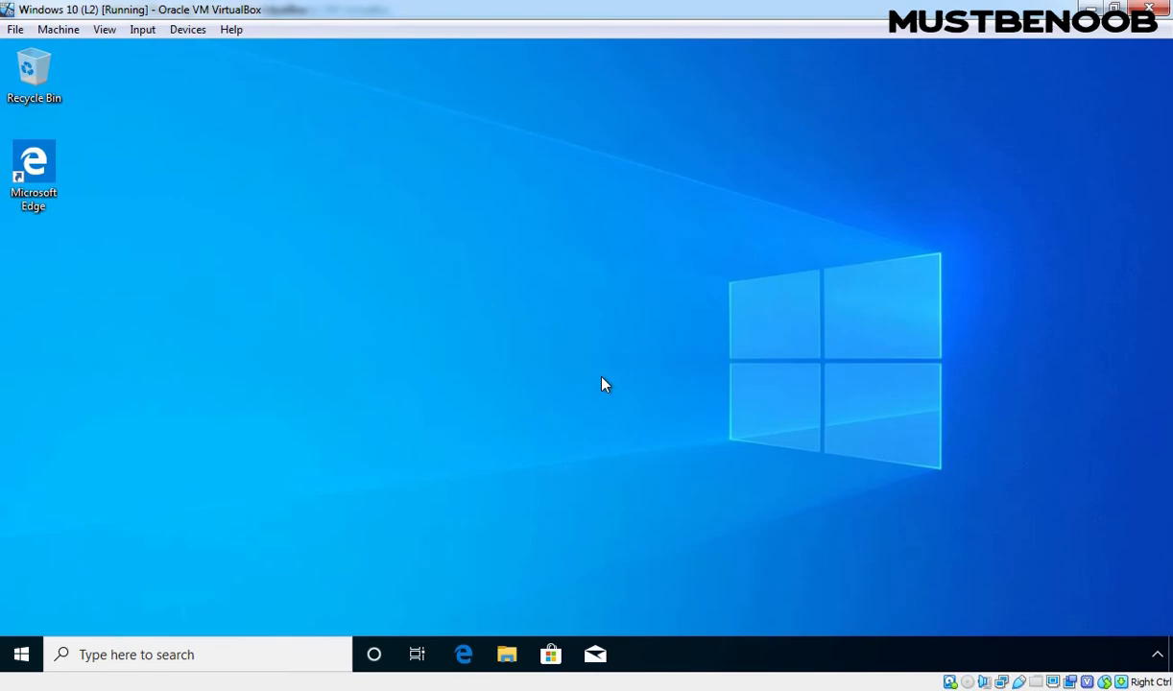
Step: Switch to Update Services on the Windows Server 2019 member server and refresh the All Computers and Workstations groups to check the computer assignment
{"action": "key", "text": "alt+Tab"}
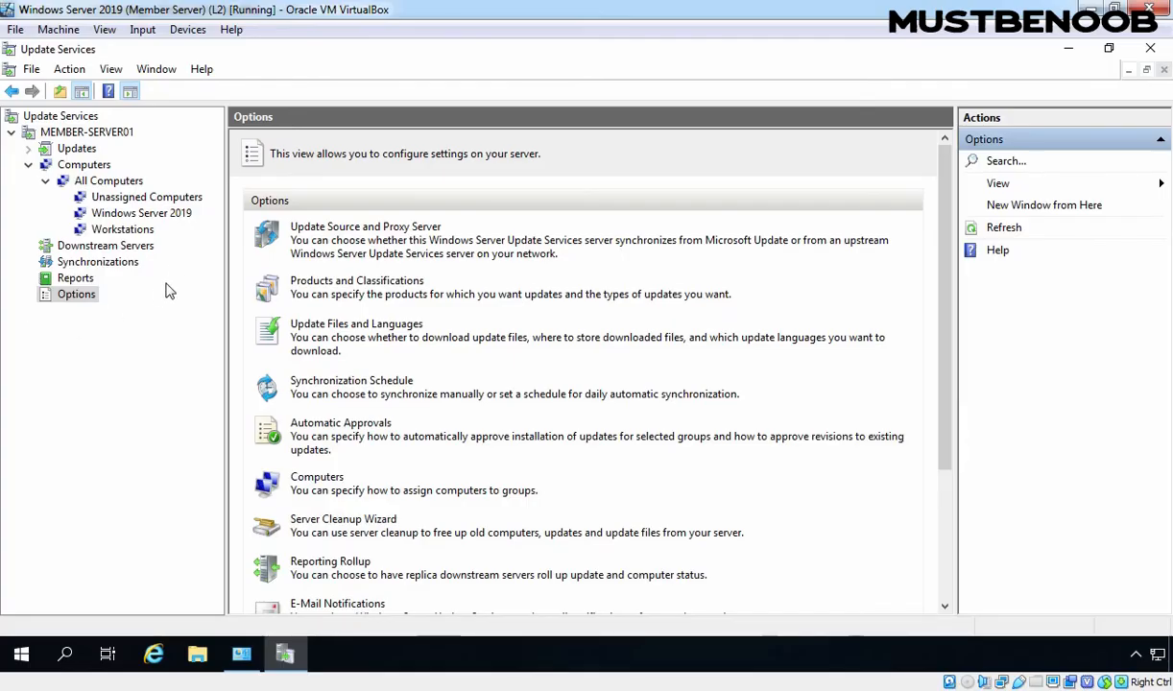
{"action": "left_click", "coordinate": [101, 182]}
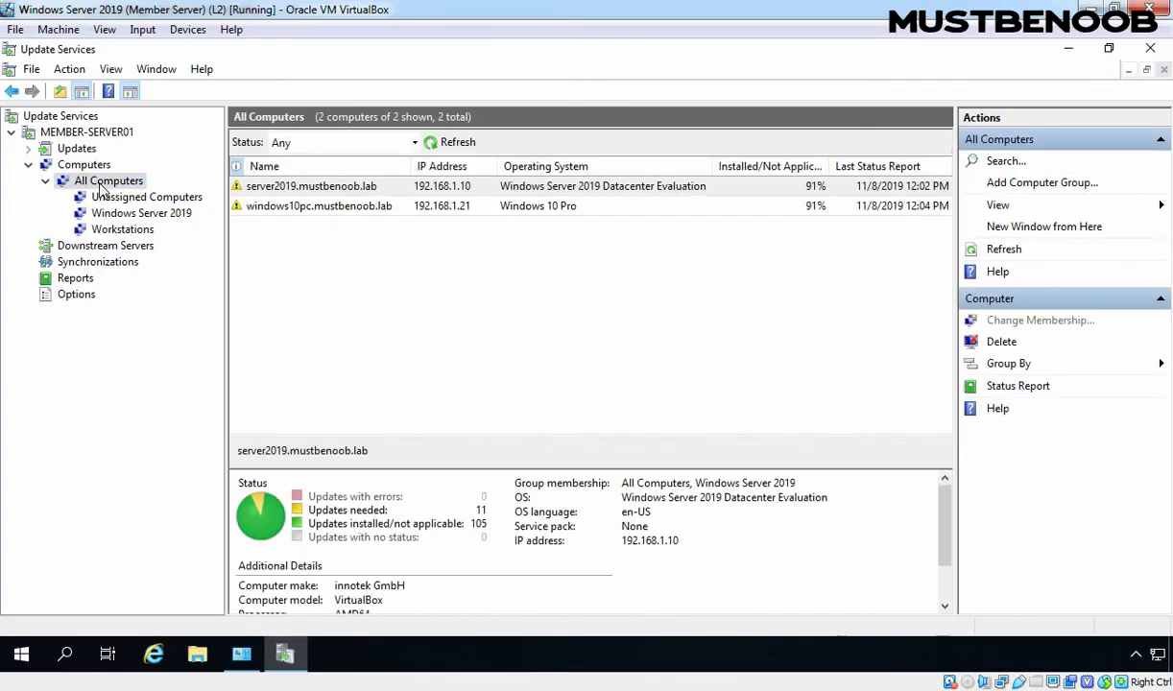
{"action": "left_click", "coordinate": [443, 144]}
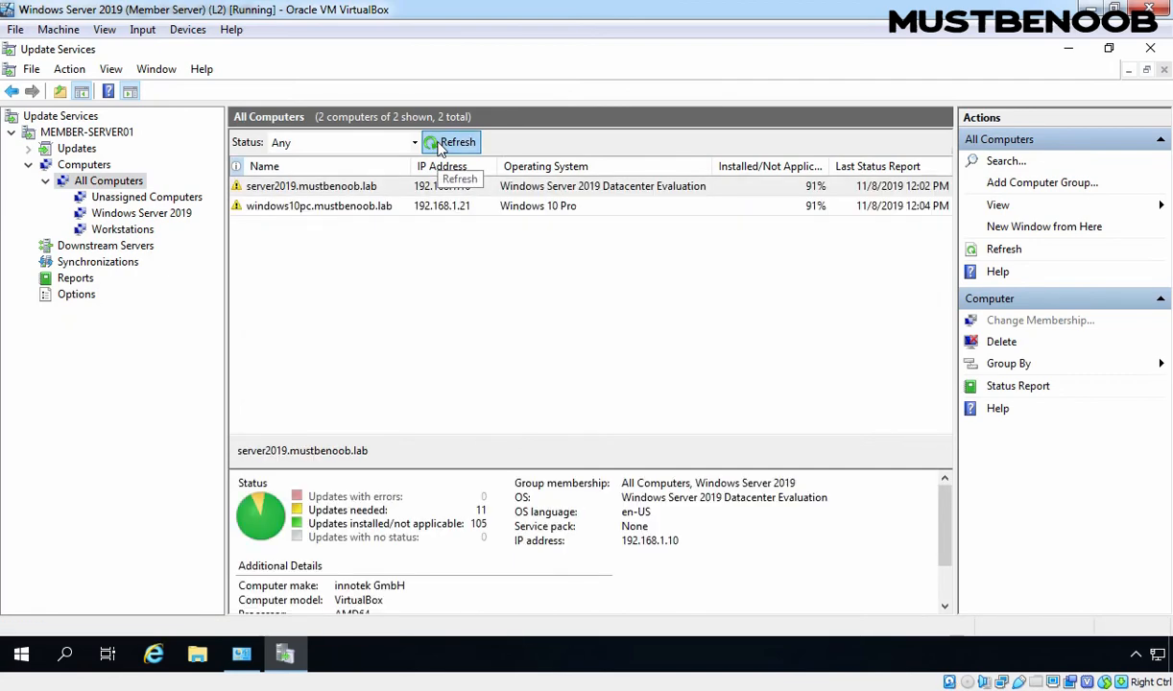
{"action": "left_click", "coordinate": [116, 235]}
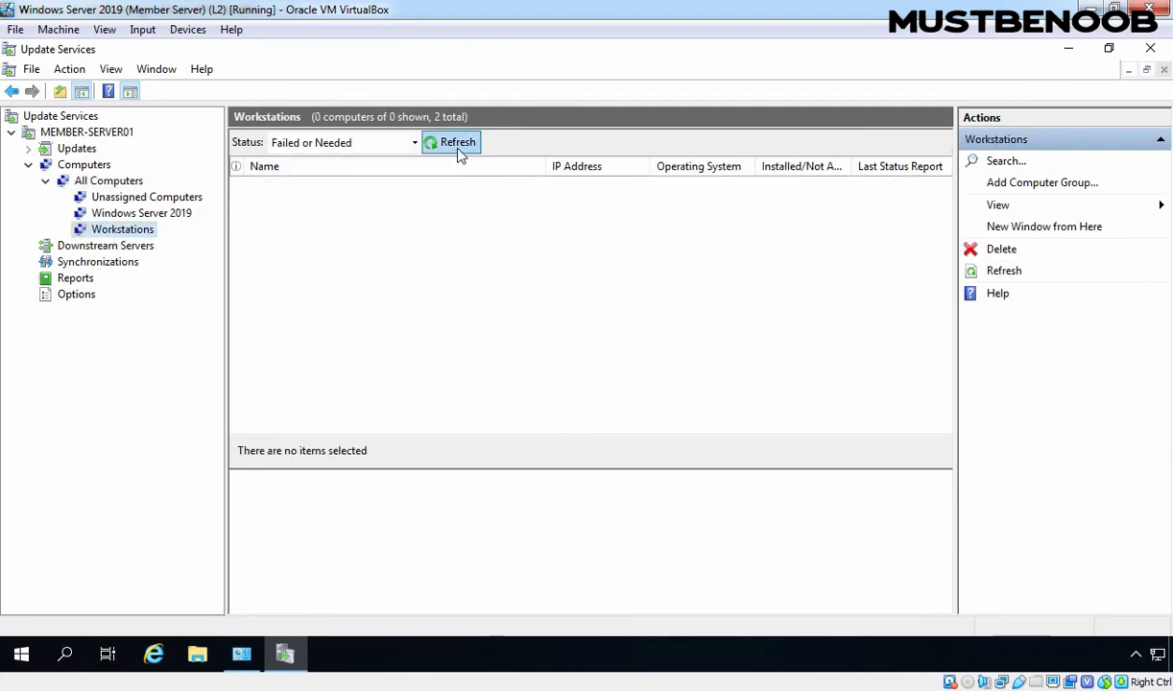
{"action": "left_click", "coordinate": [453, 144]}
{"action": "left_click", "coordinate": [451, 143]}
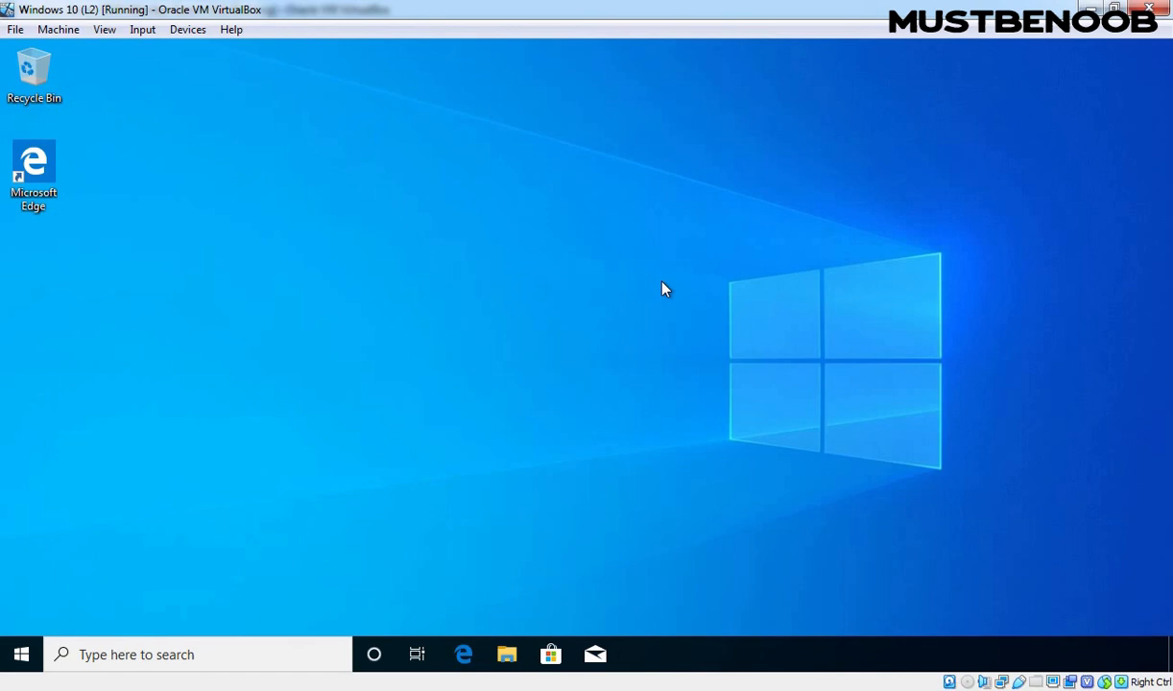
Step: On the Windows 10 (L2) machine, force another policy update with gpupdate /force in a command prompt
{"action": "key", "text": "super+r"}
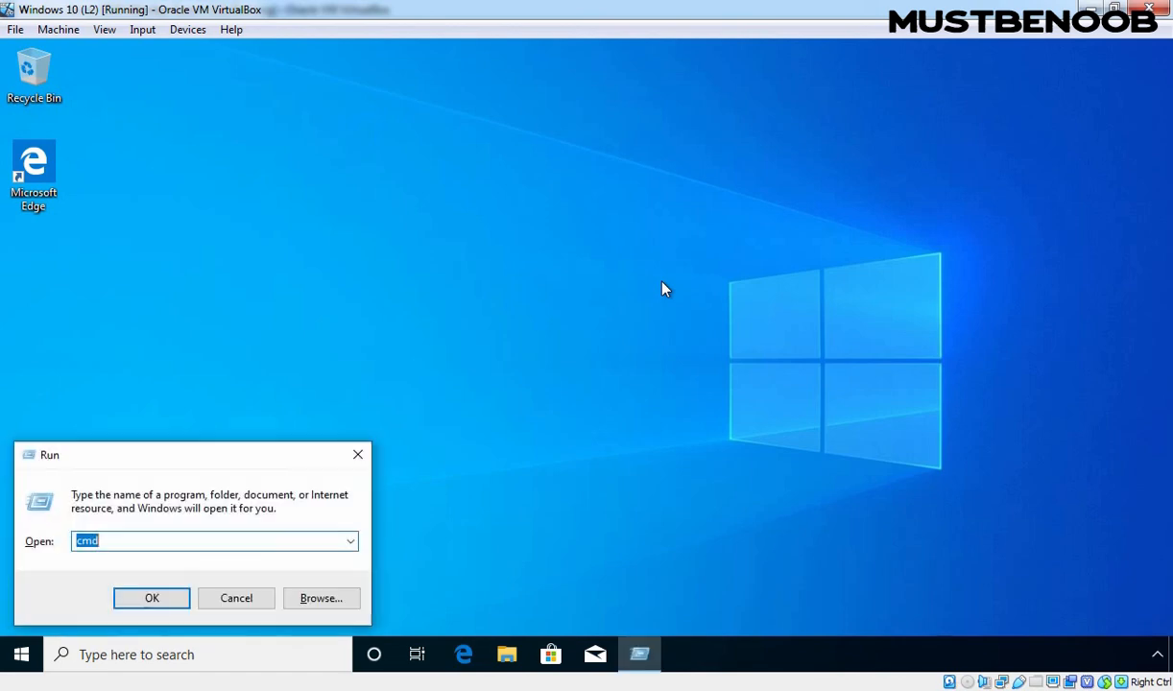
{"action": "key", "text": "Return"}
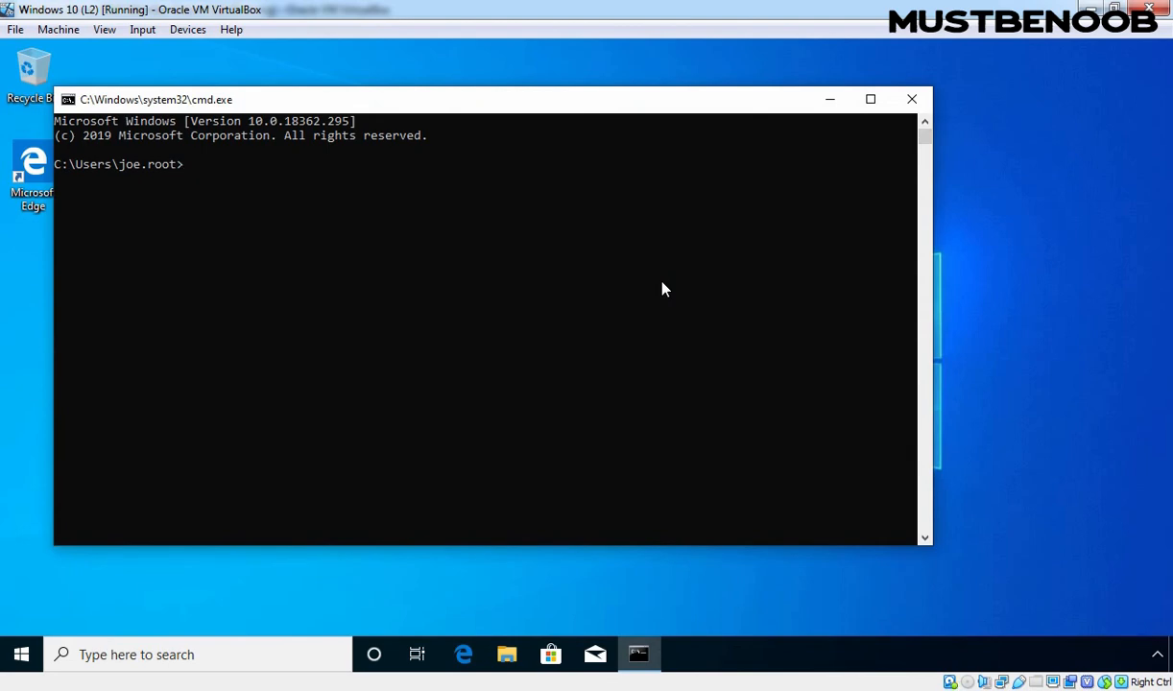
{"action": "type", "text": "gpupdate /force"}
{"action": "key", "text": "Return"}
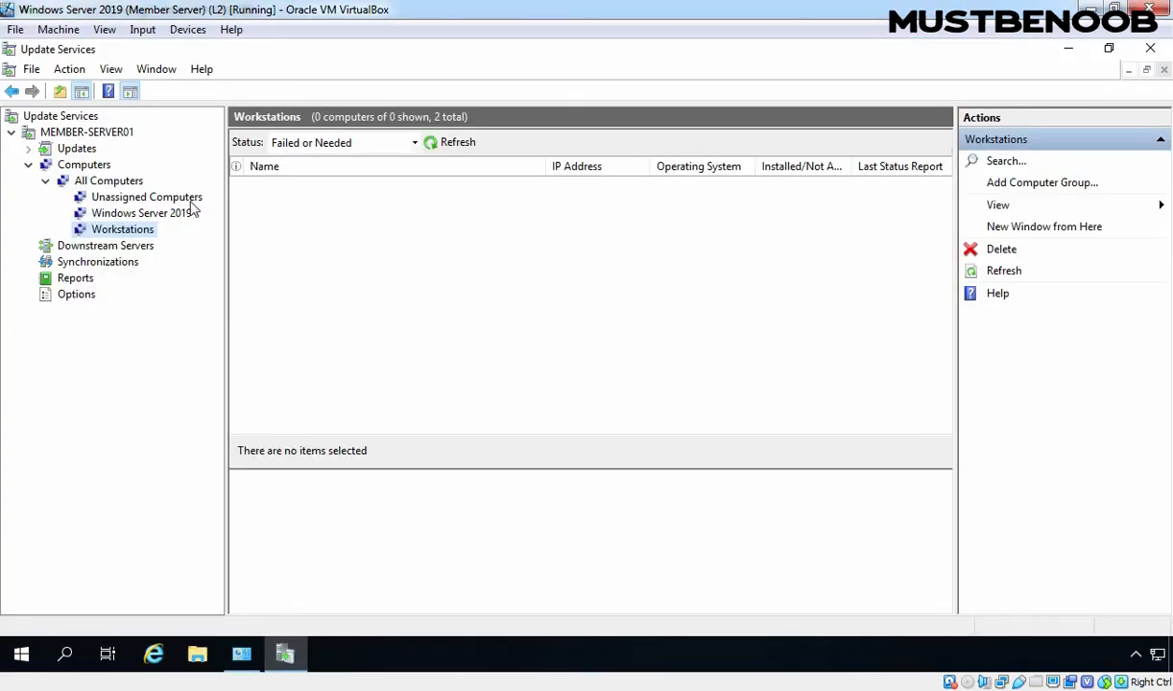
Step: In Update Services on the member server, refresh All Computers and the Workstations group again to check for the Windows 10 computer
{"action": "left_click", "coordinate": [110, 178]}
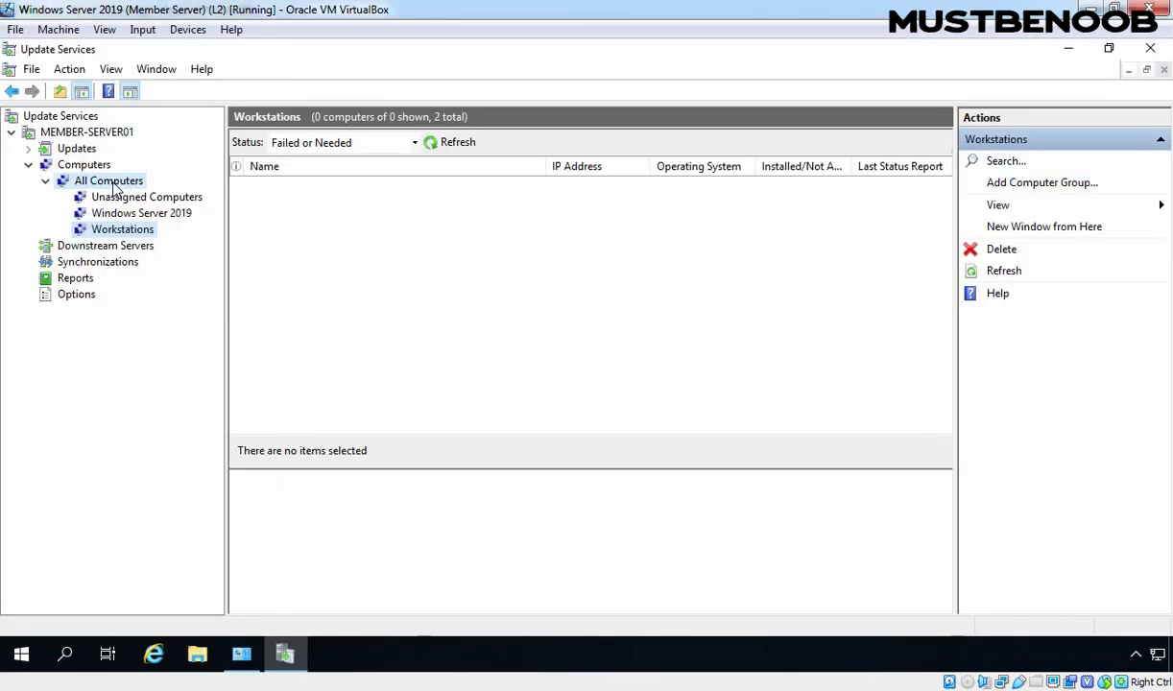
{"action": "left_click", "coordinate": [447, 143]}
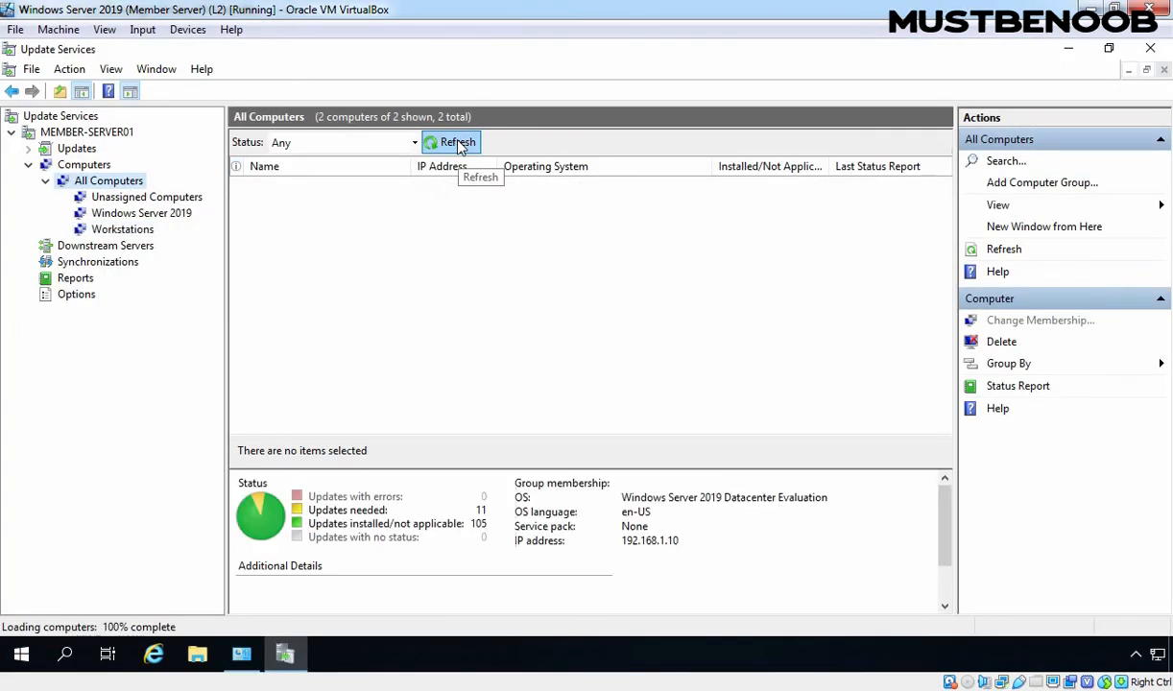
{"action": "left_click", "coordinate": [122, 233]}
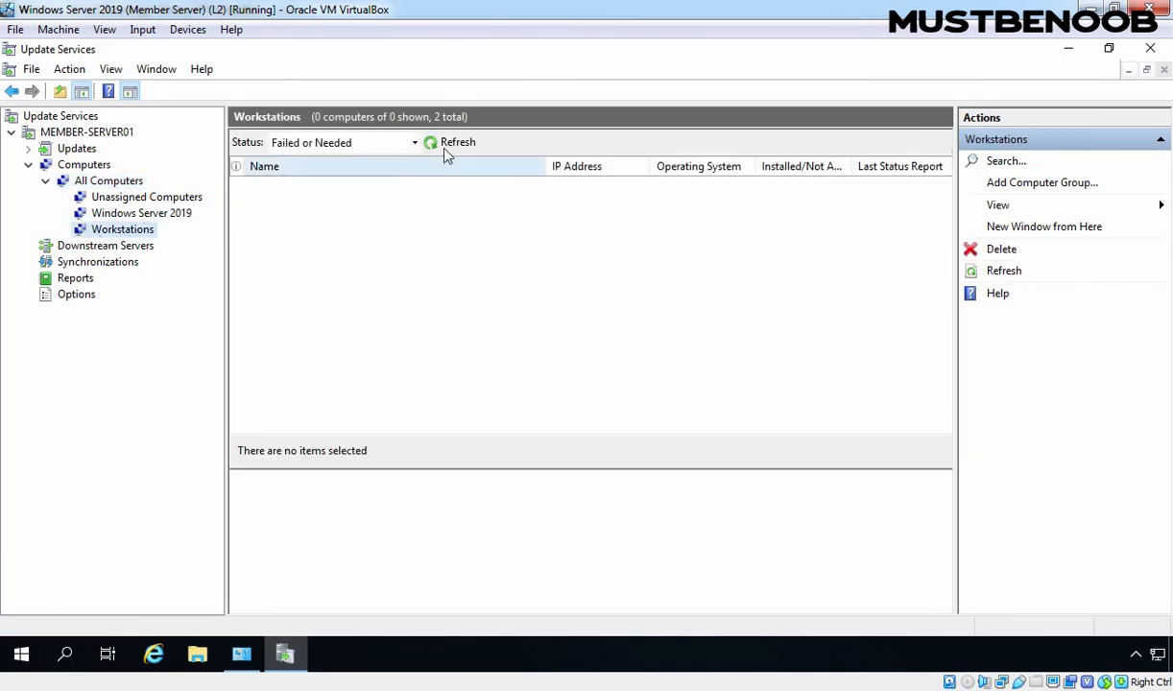
{"action": "left_click", "coordinate": [448, 143]}
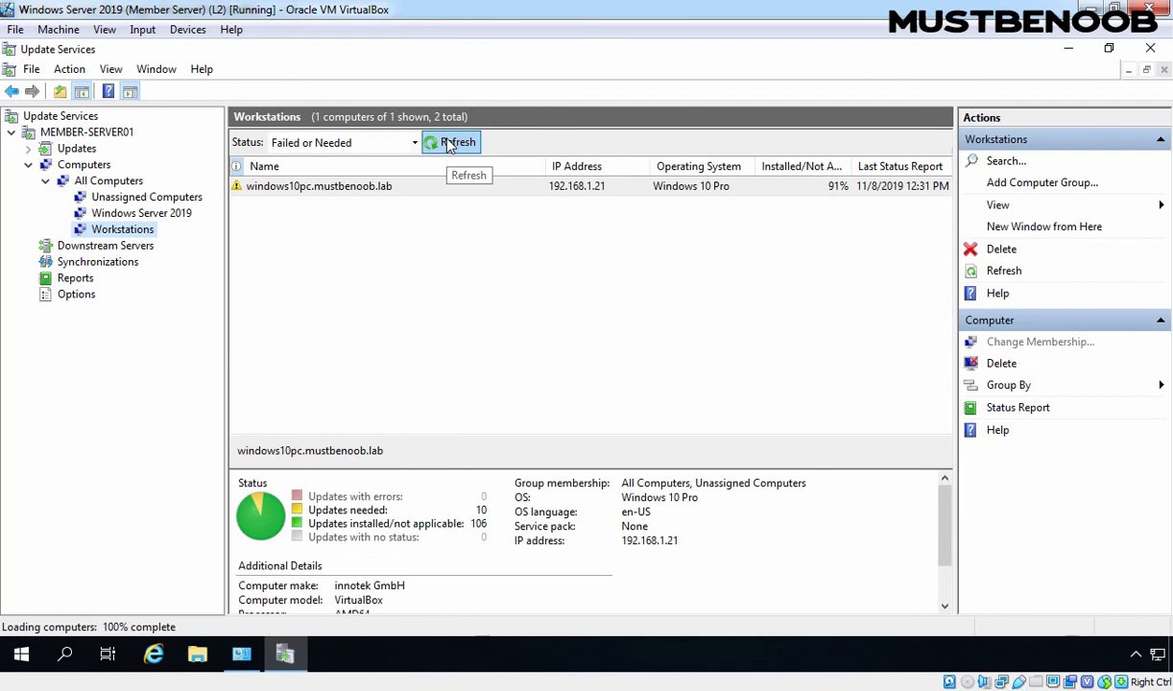